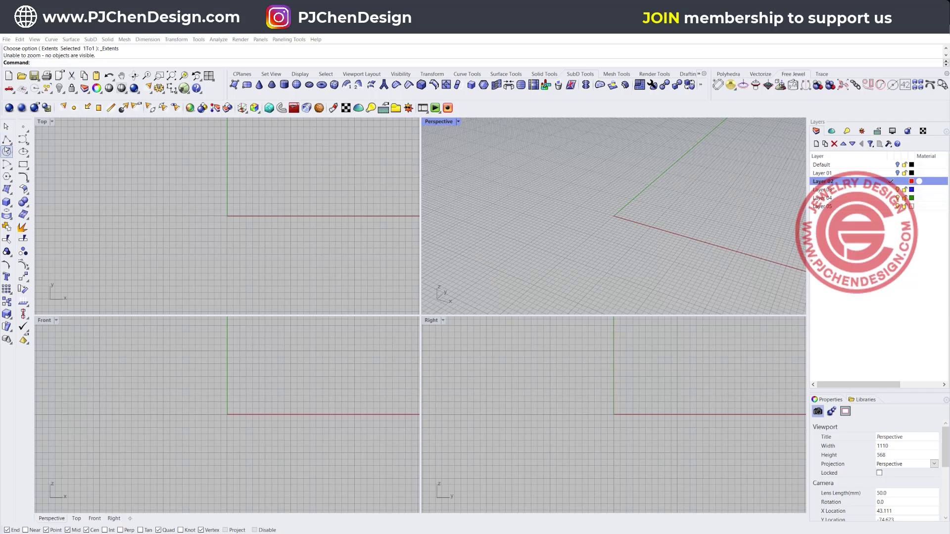
Draw a circle with a radius of 8 centered on the origin in the Front view.
click(6, 151)
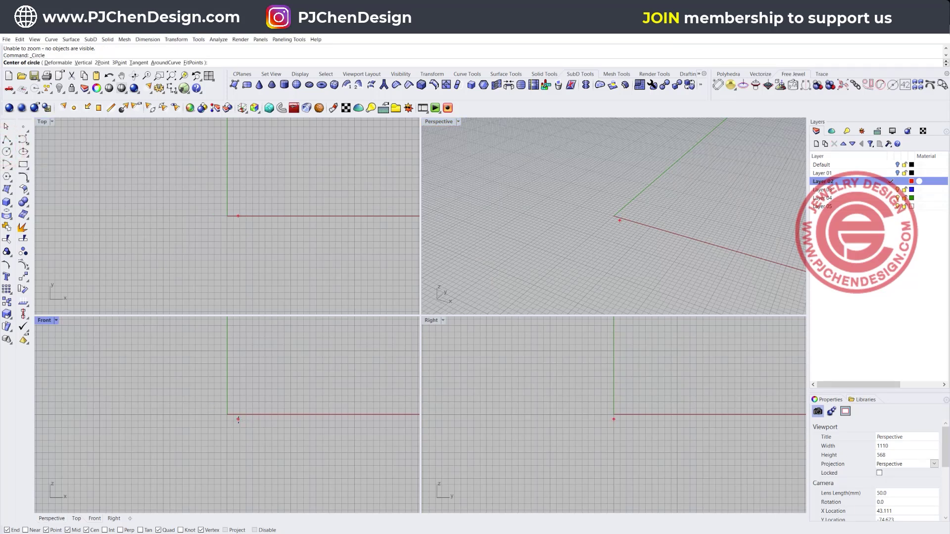
click(227, 415)
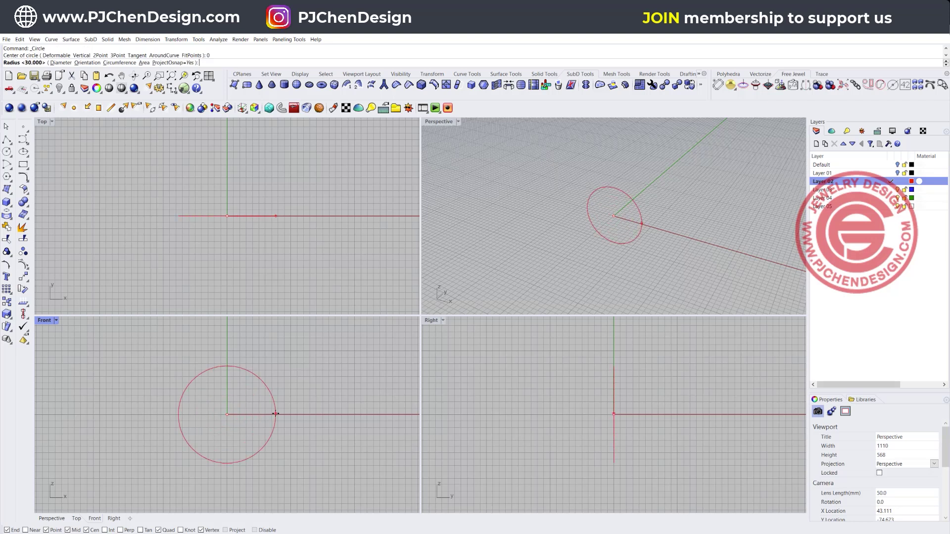
text(8)
key(Return)
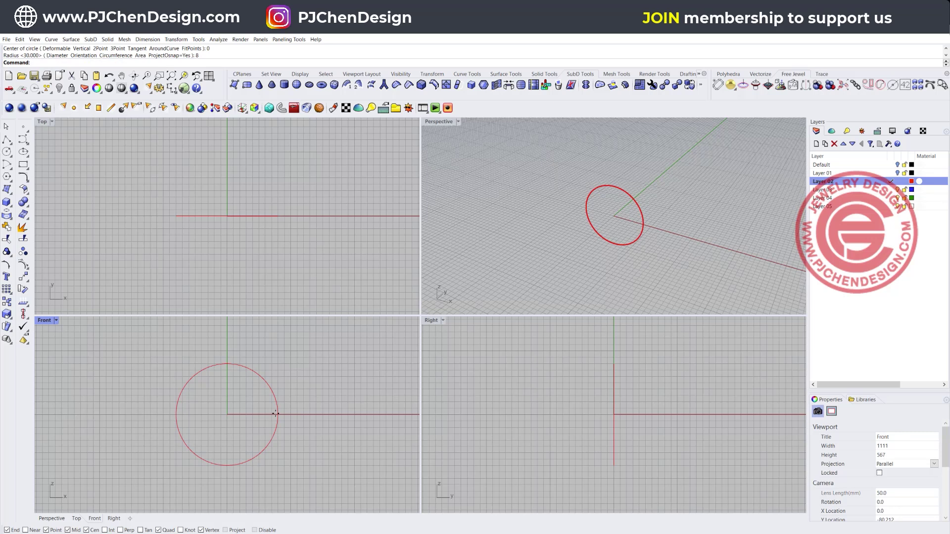
right_drag(529, 238, 603, 216)
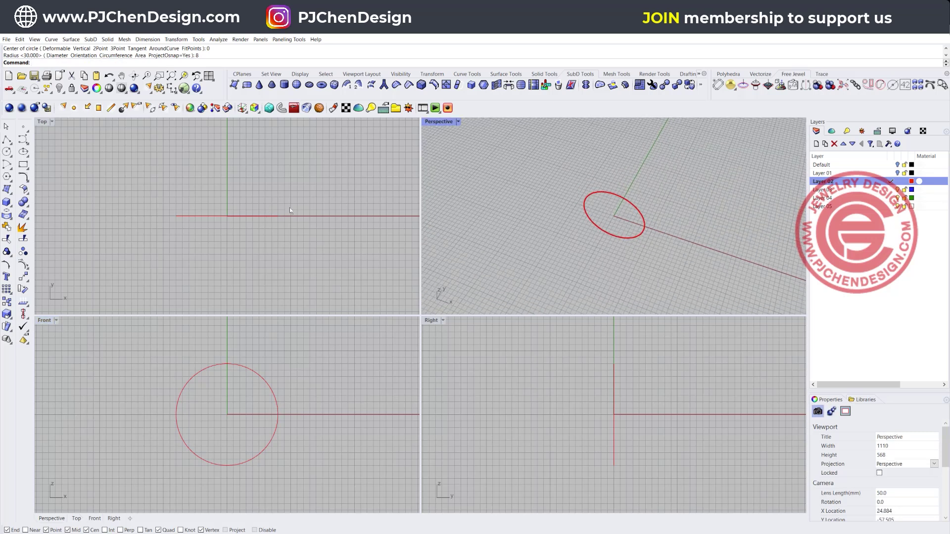
scroll(186, 201, up, 1)
Draw an open freeform curve in the Top view, rising from outside the circle's negative X edge to just past the Y axis.
drag(205, 225, 658, 418)
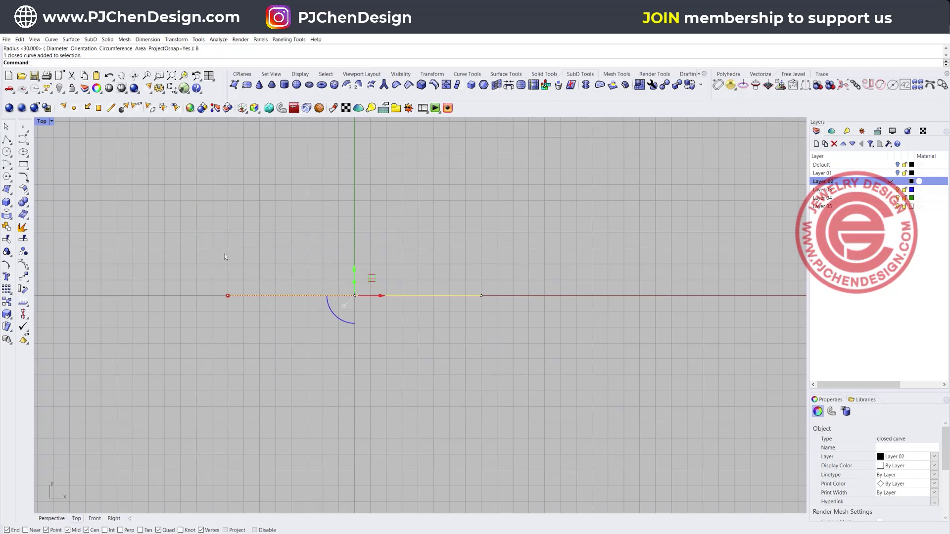
click(23, 140)
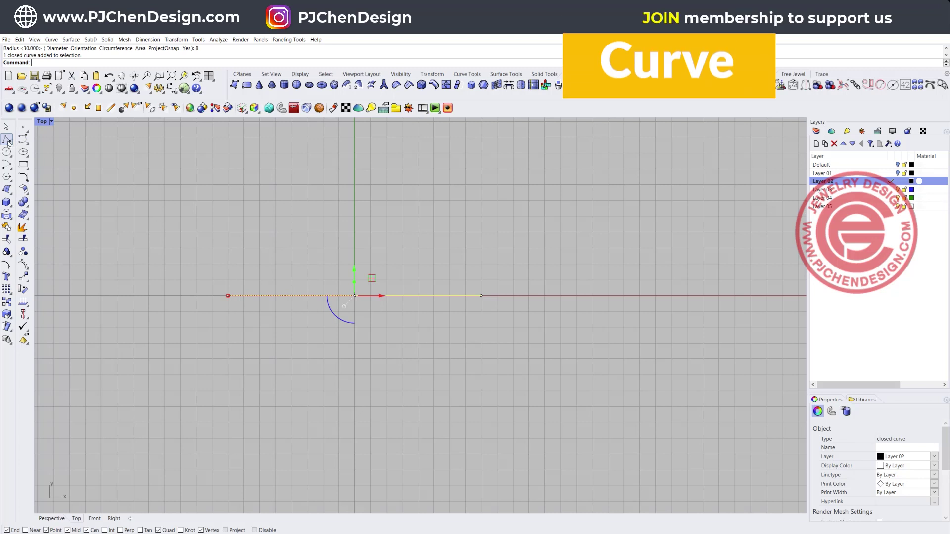
click(199, 281)
click(235, 270)
click(290, 242)
click(336, 210)
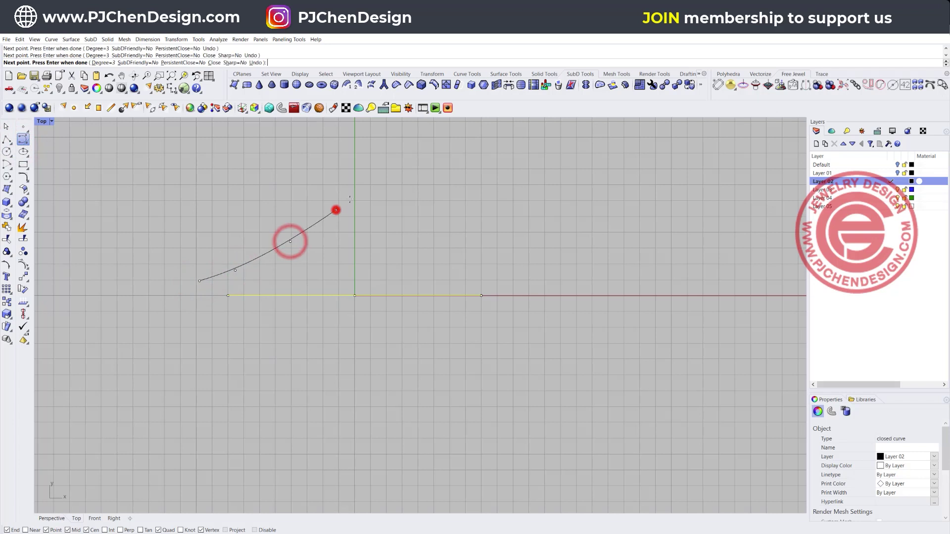
click(369, 155)
key(Return)
Draw a straight curve from origin 0 along the negative X axis, ending just beyond the circle's edge.
scroll(213, 308, up, 4)
key(Return)
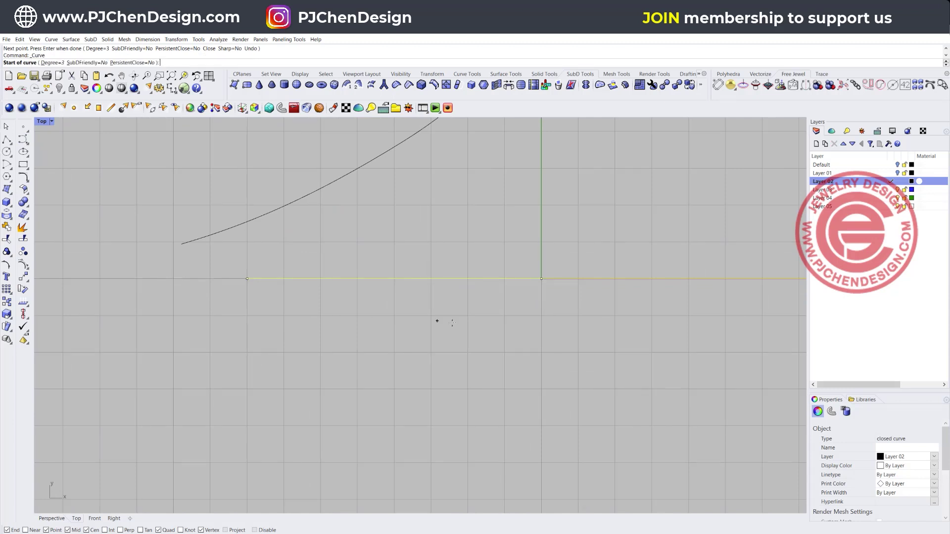
text(0)
key(Return)
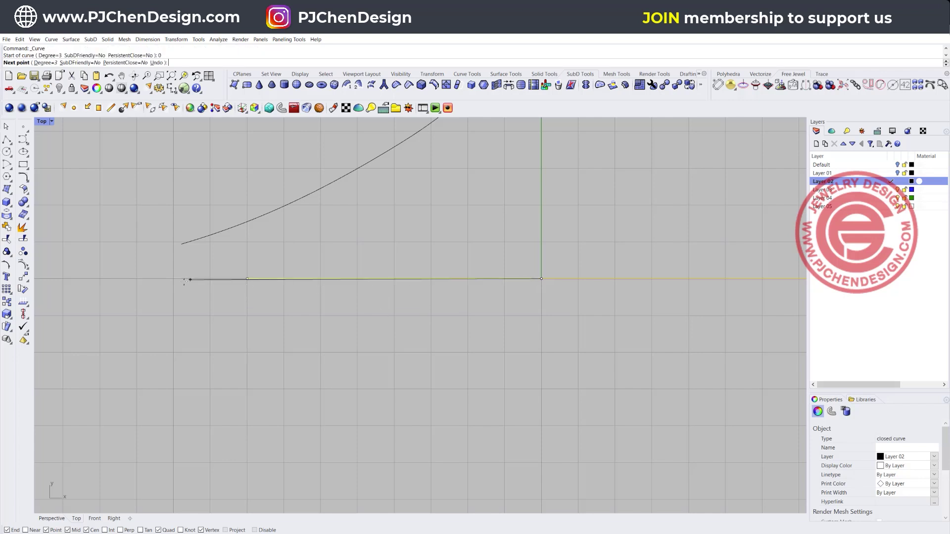
click(173, 279)
key(Return)
Lengthen the straight curve and shift it in the positive X direction so it extends past the origin.
scroll(317, 307, down, 6)
right_drag(305, 342, 292, 366)
click(265, 292)
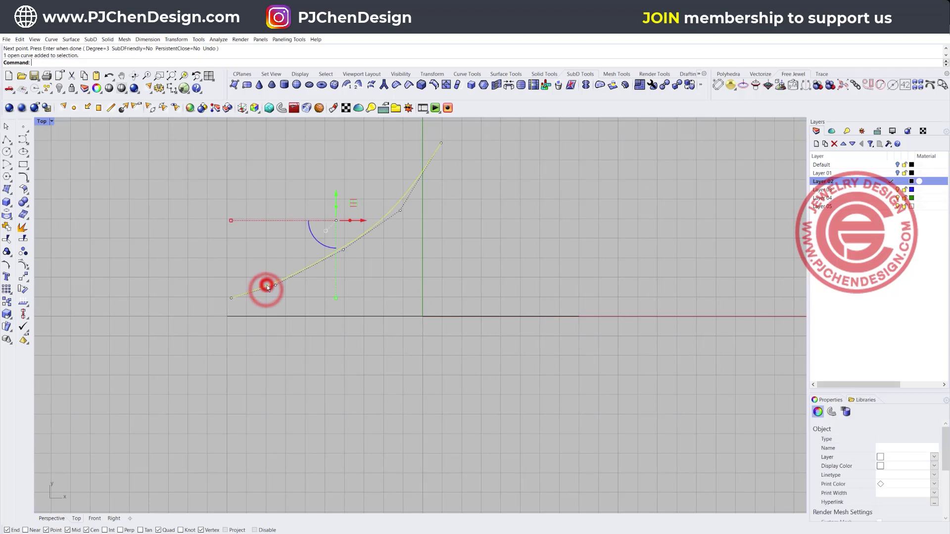
click(242, 317)
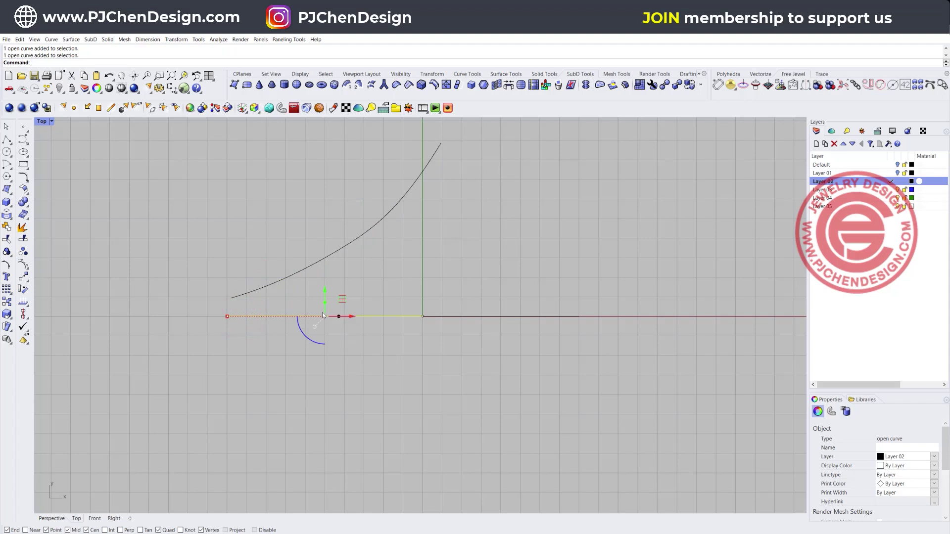
drag(228, 316, 193, 316)
drag(353, 315, 381, 317)
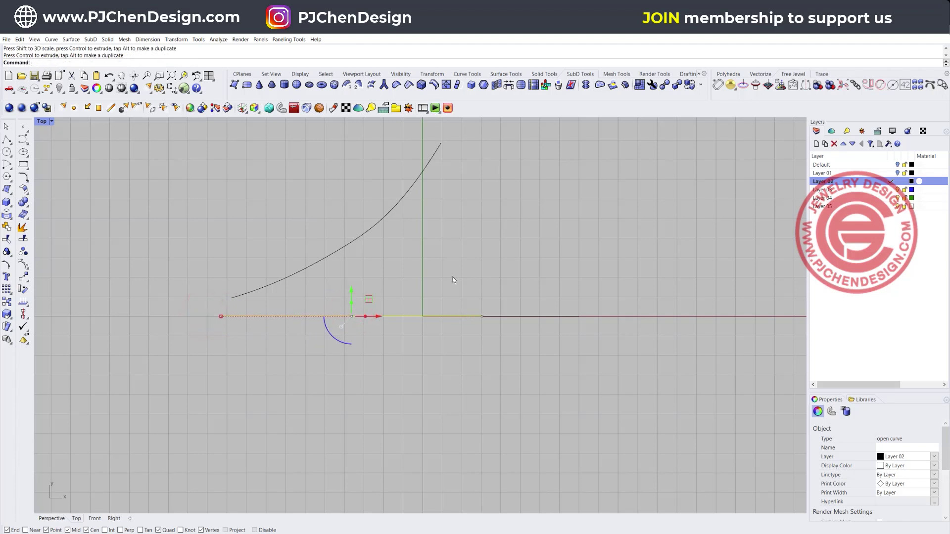
click(462, 254)
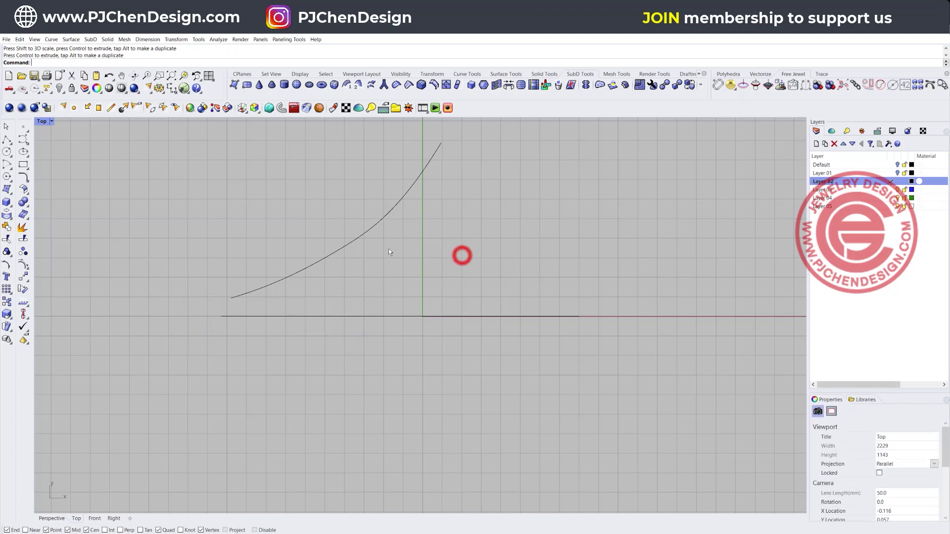
Move the control points at the lower end of the freeform curve upward in Y to flatten its start.
drag(240, 363, 208, 285)
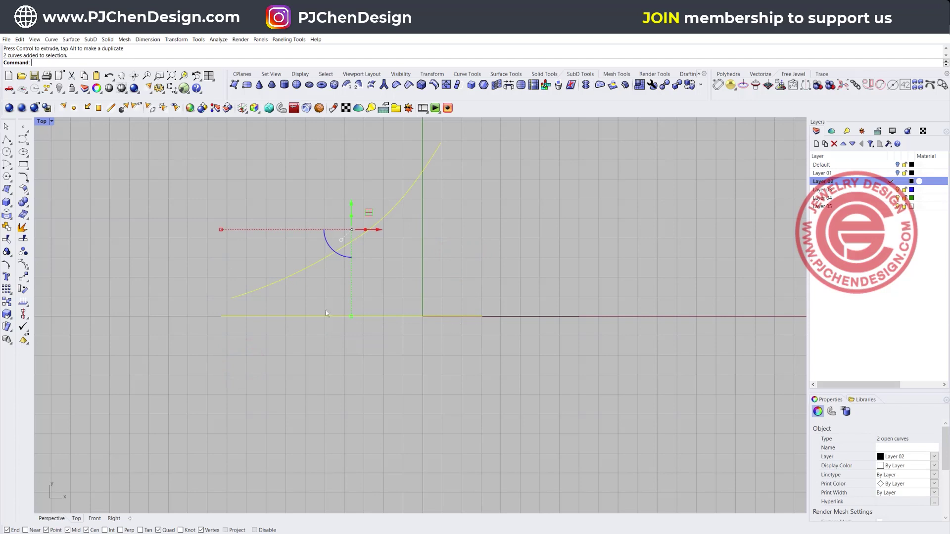
click(248, 290)
key(F10)
drag(188, 276, 285, 304)
drag(252, 266, 281, 272)
drag(274, 238, 274, 248)
click(455, 300)
Start TweenCurves between the freeform curve and the straight curve with the number of curves set to 5.
drag(238, 349, 206, 224)
click(204, 222)
text(TweenCurves)
key(Return)
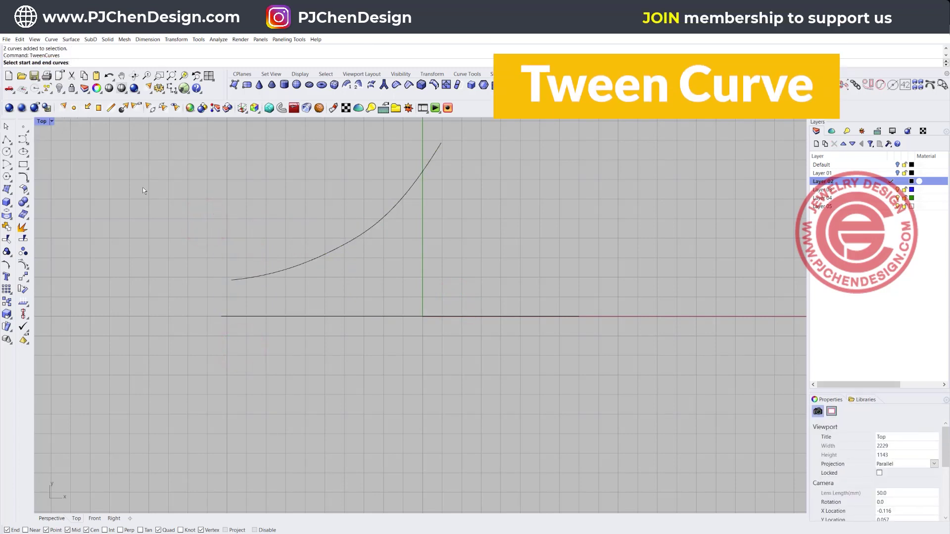
click(276, 269)
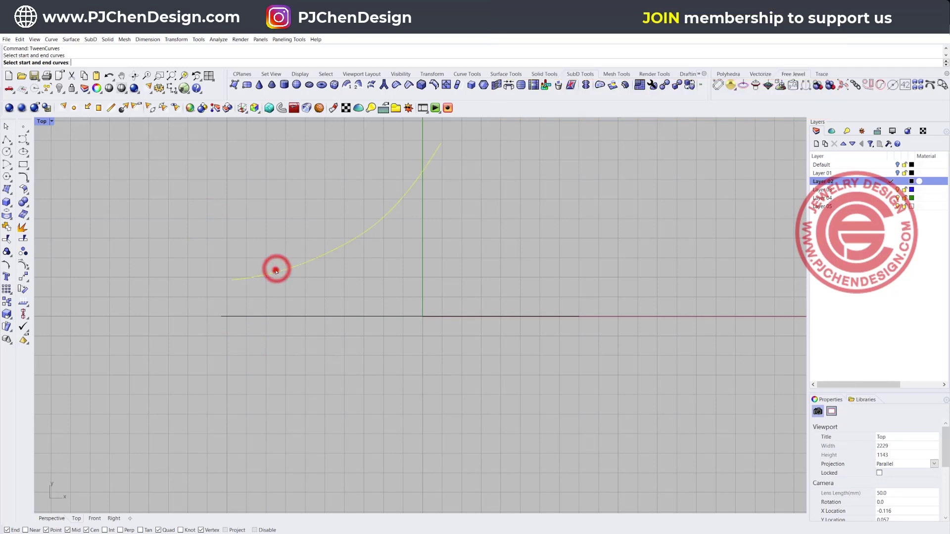
click(239, 318)
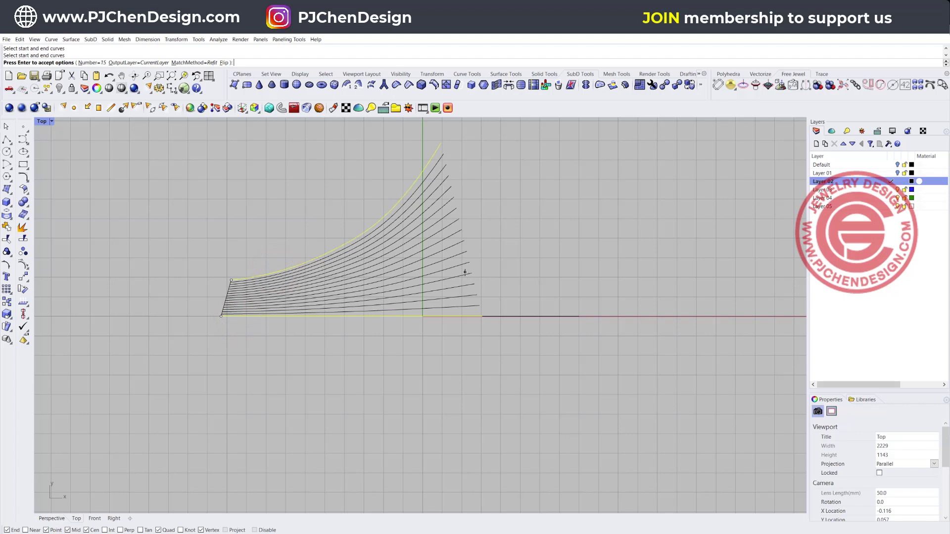
click(86, 64)
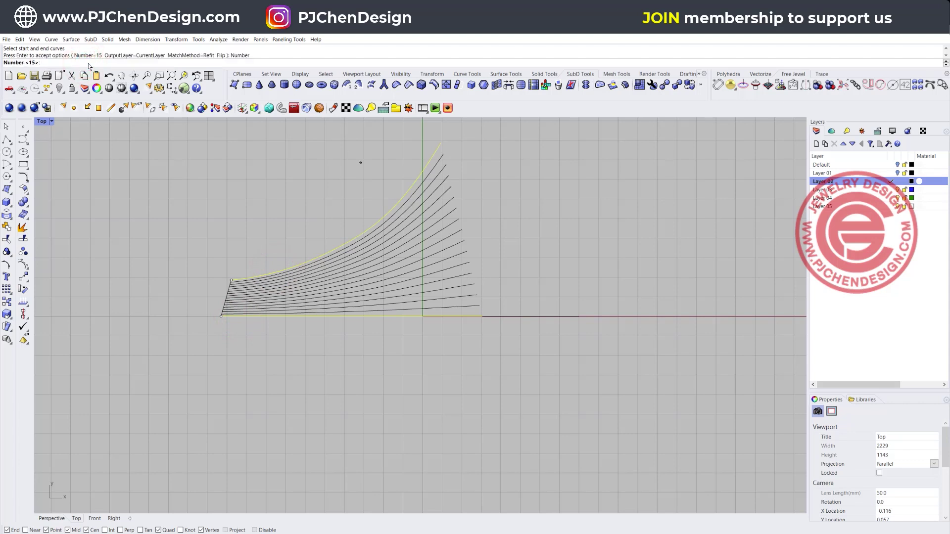
text(5)
key(Return)
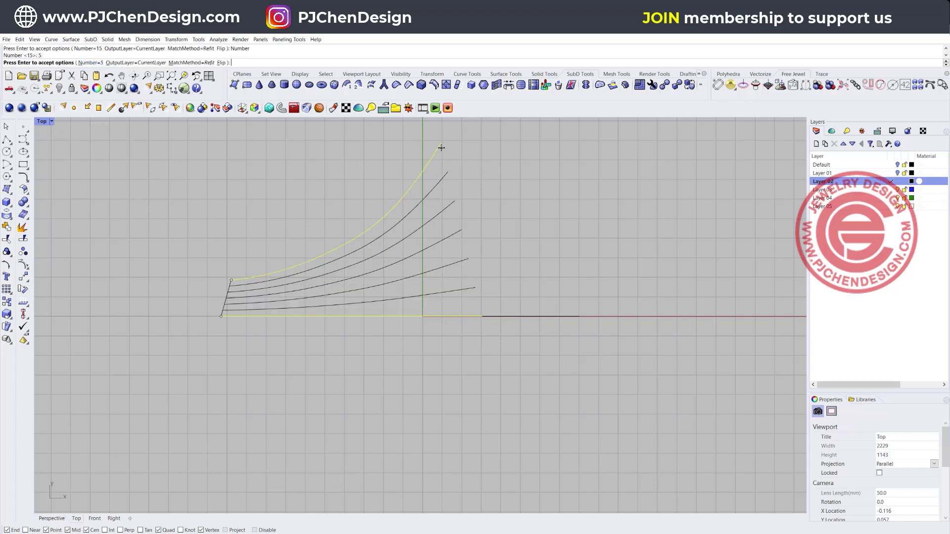
Reduce the number of tween curves to 4 and create them.
click(85, 63)
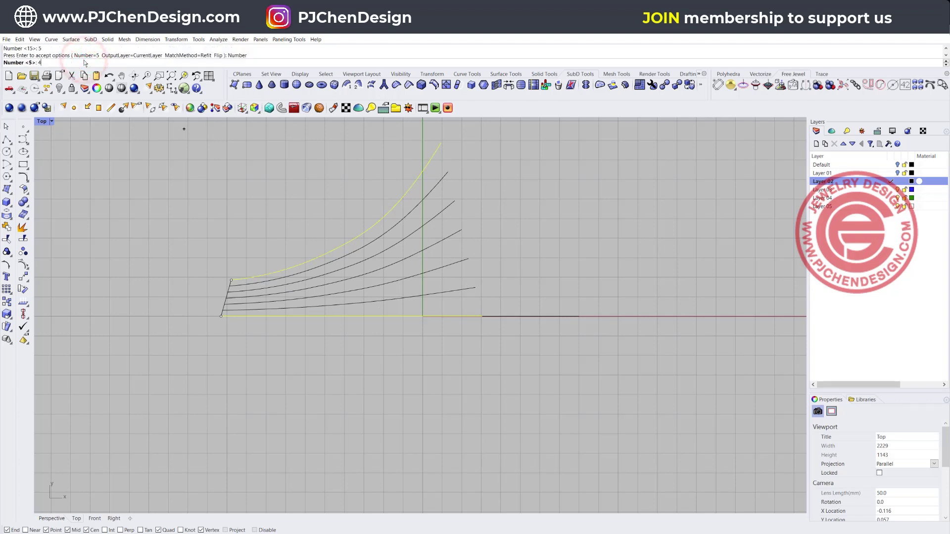
text(4)
key(Return)
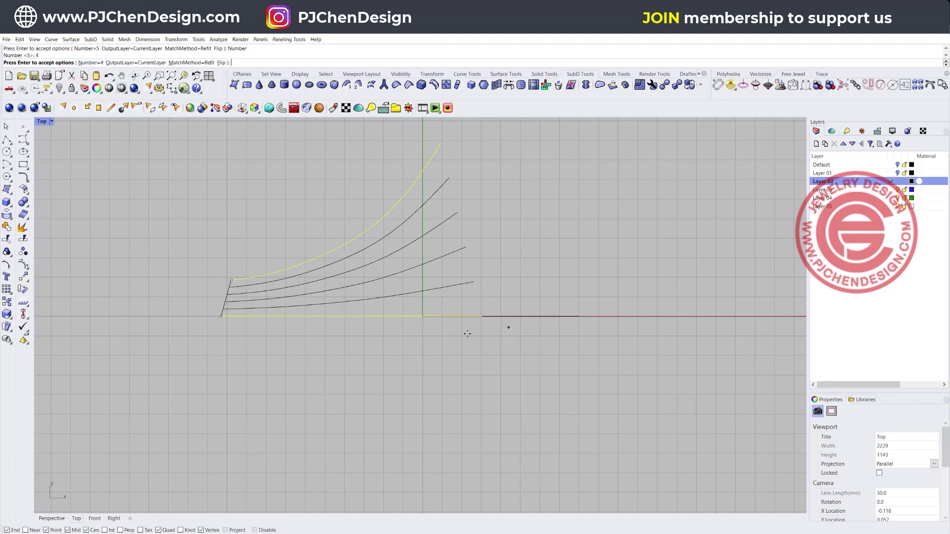
key(Return)
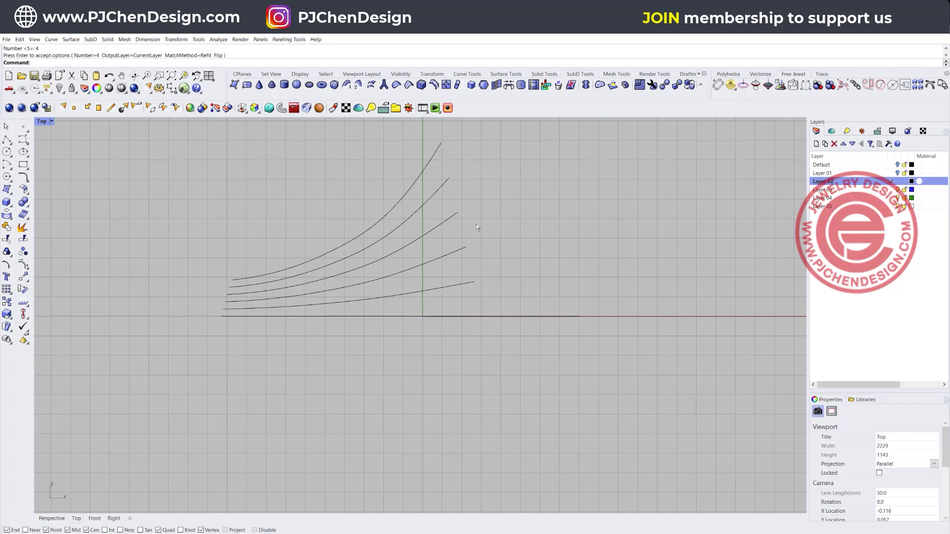
Lock the circle so that only the six open curves remain selectable.
click(531, 317)
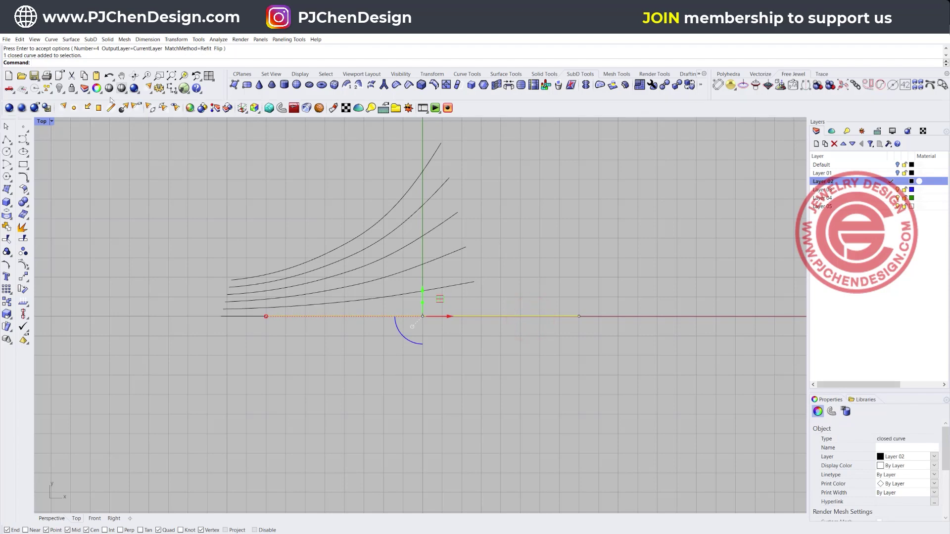
click(72, 89)
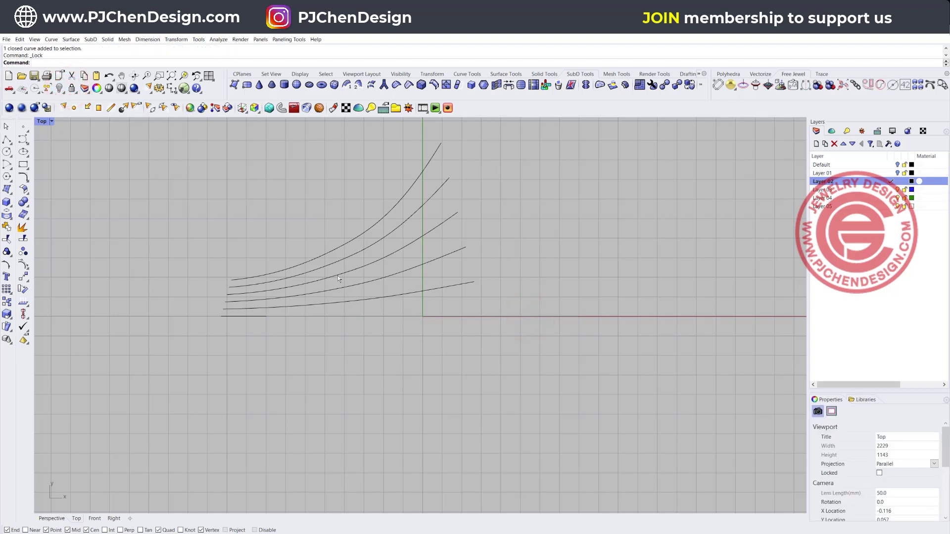
drag(250, 333, 188, 197)
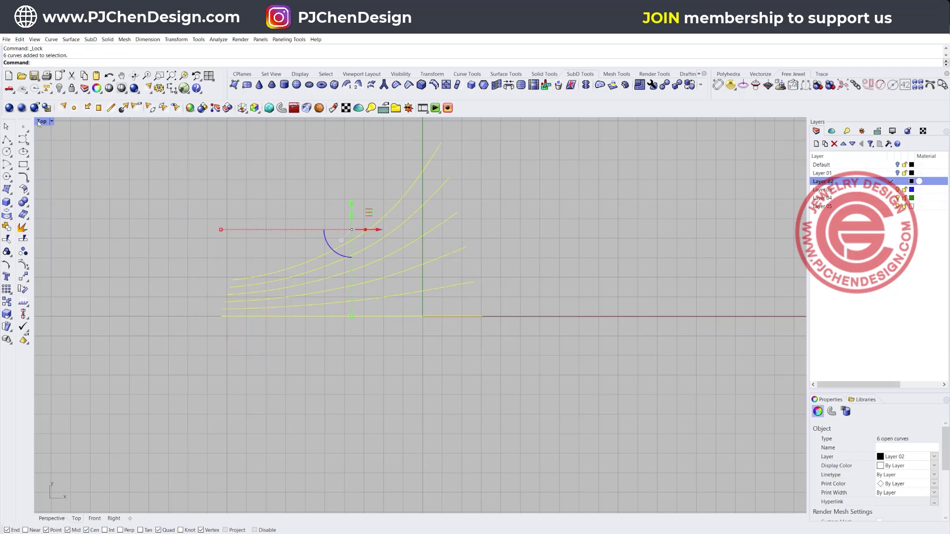
Draw a start-end-point arc crossing the inner ends of the six curves, bulging in the positive X direction.
click(7, 164)
click(44, 169)
click(430, 136)
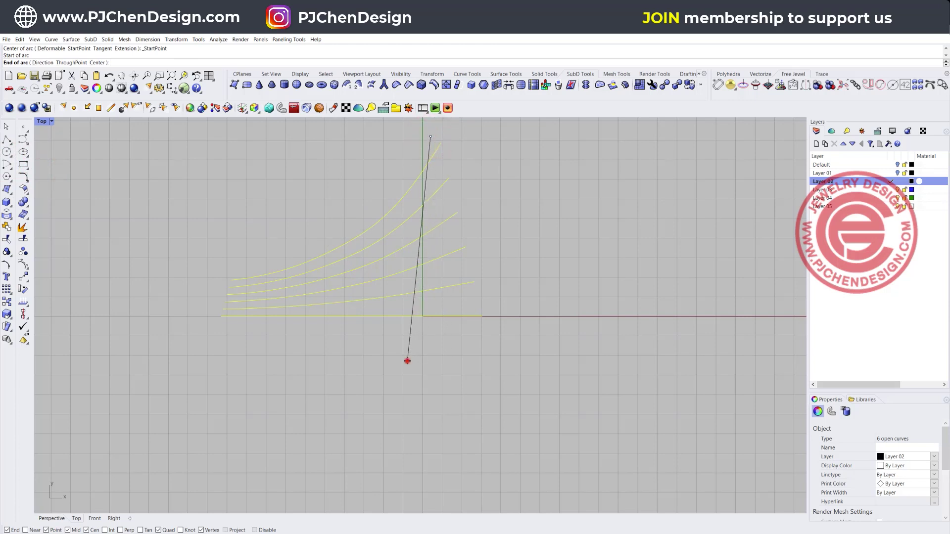
click(407, 361)
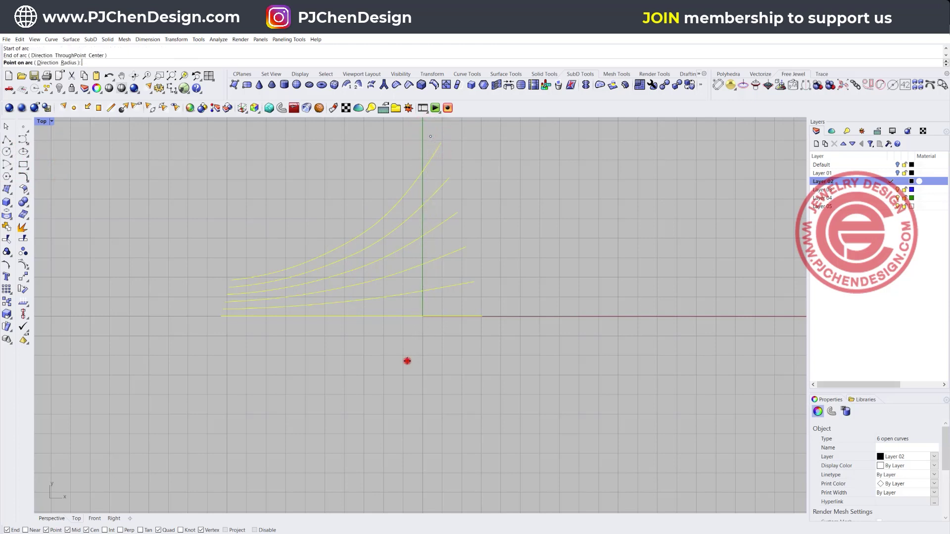
click(447, 245)
Trim the curve ends beyond the arc using it as the cutting object, and delete the arc.
drag(435, 359, 345, 341)
click(6, 238)
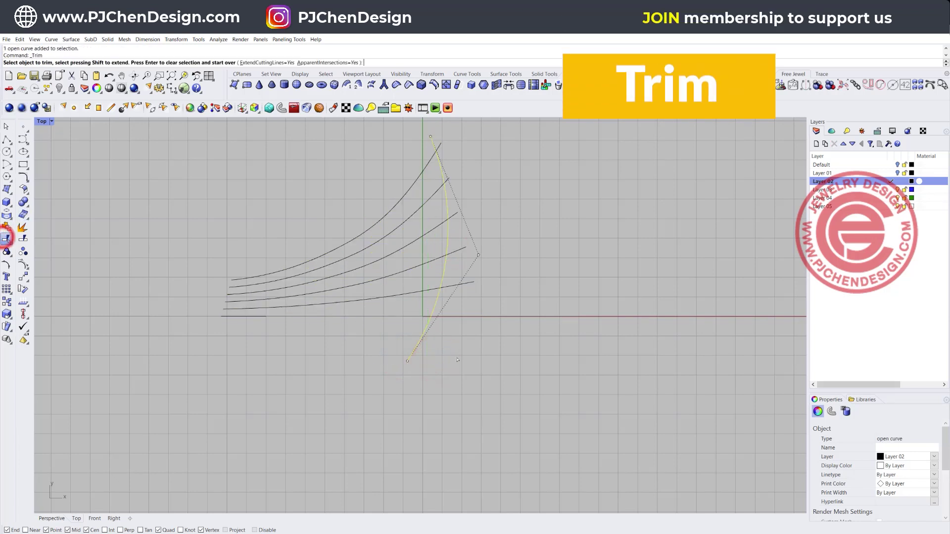
drag(503, 322, 468, 278)
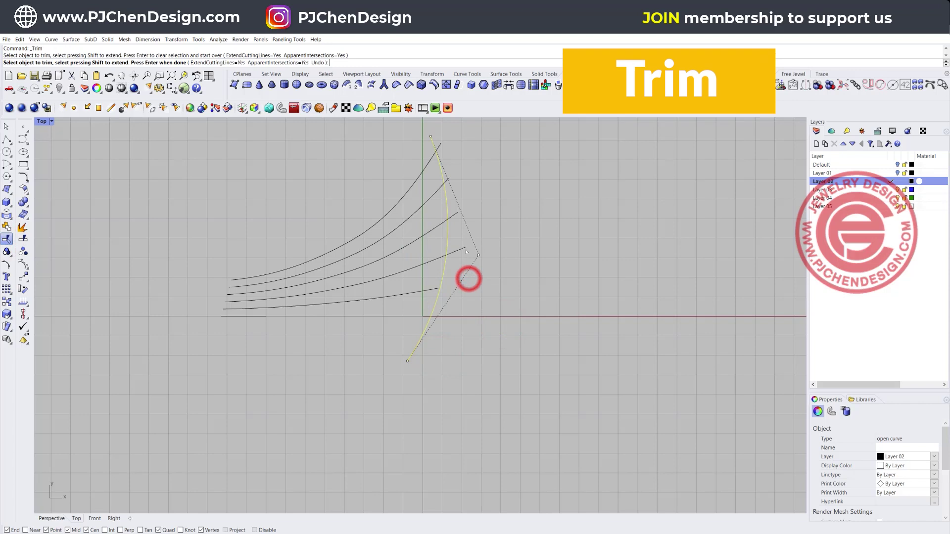
click(464, 250)
click(452, 218)
click(447, 179)
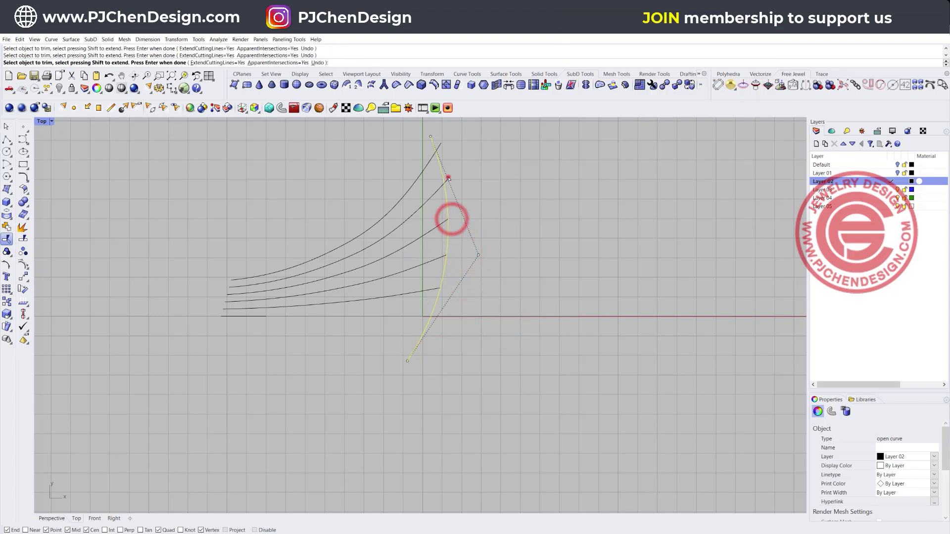
click(440, 147)
click(549, 231)
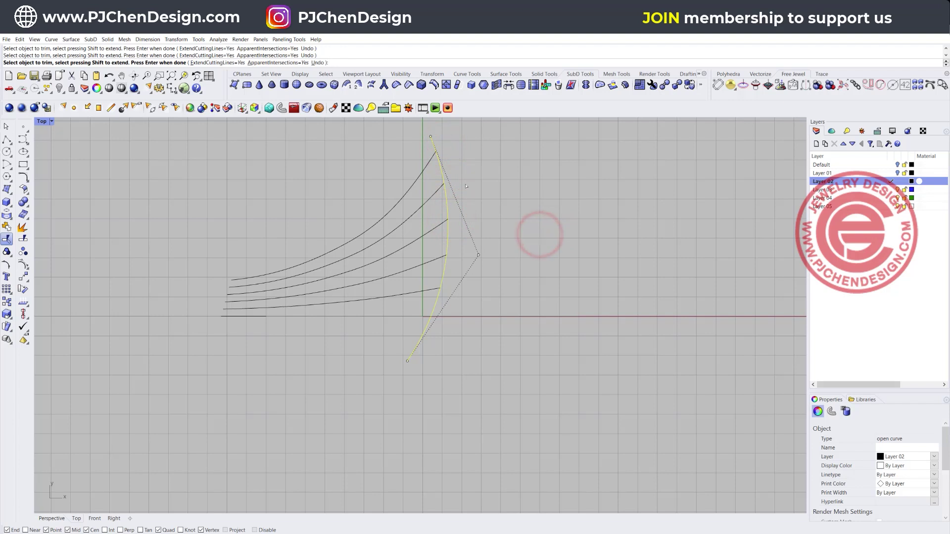
key(Return)
click(412, 353)
key(Delete)
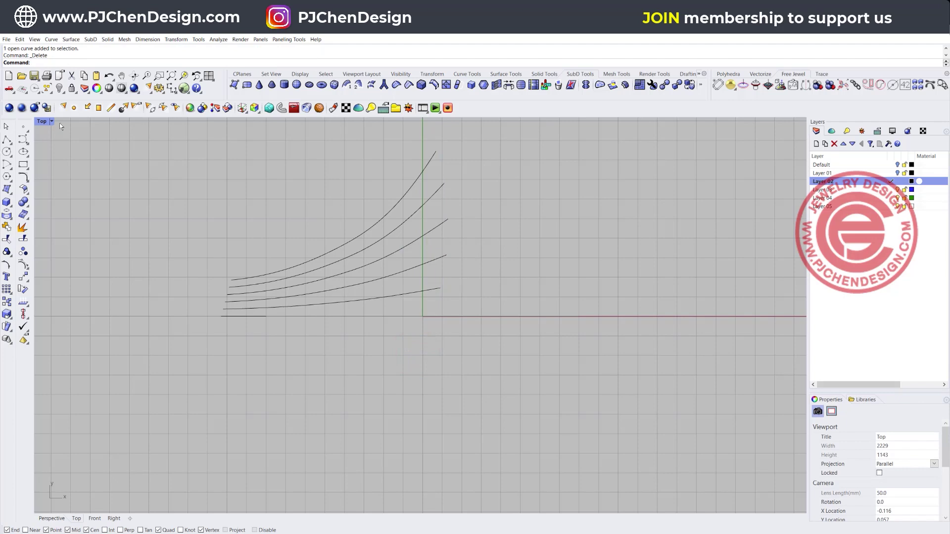
Inspect the six trimmed curves against the locked circle from several angles in a maximized Perspective view.
double_click(44, 121)
click(431, 120)
double_click(430, 120)
right_drag(429, 375, 418, 310)
scroll(418, 310, up, 10)
drag(440, 342, 366, 233)
click(515, 322)
right_drag(514, 321, 478, 345)
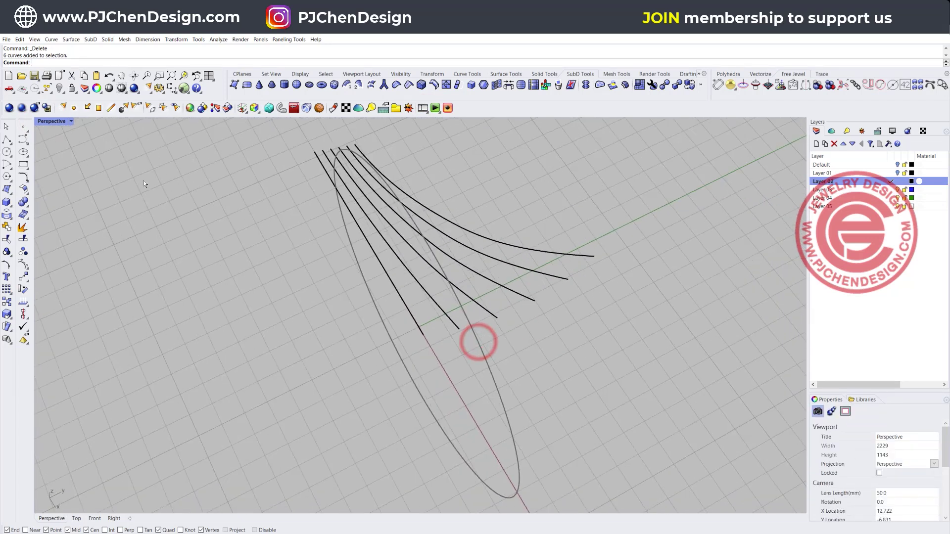
right_drag(182, 198, 265, 202)
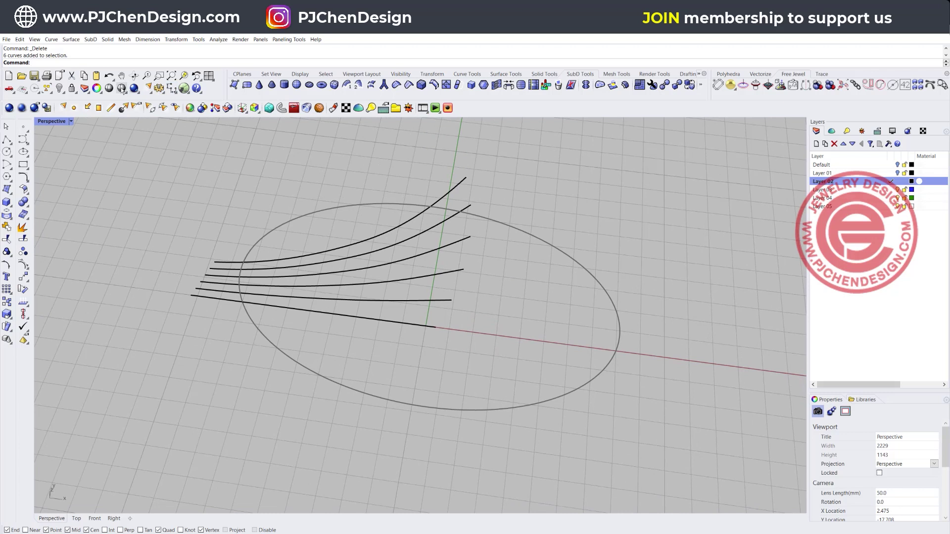
Unlock the circle so it can be selected together with the six open curves.
right_click(72, 88)
right_drag(504, 228, 449, 252)
click(460, 260)
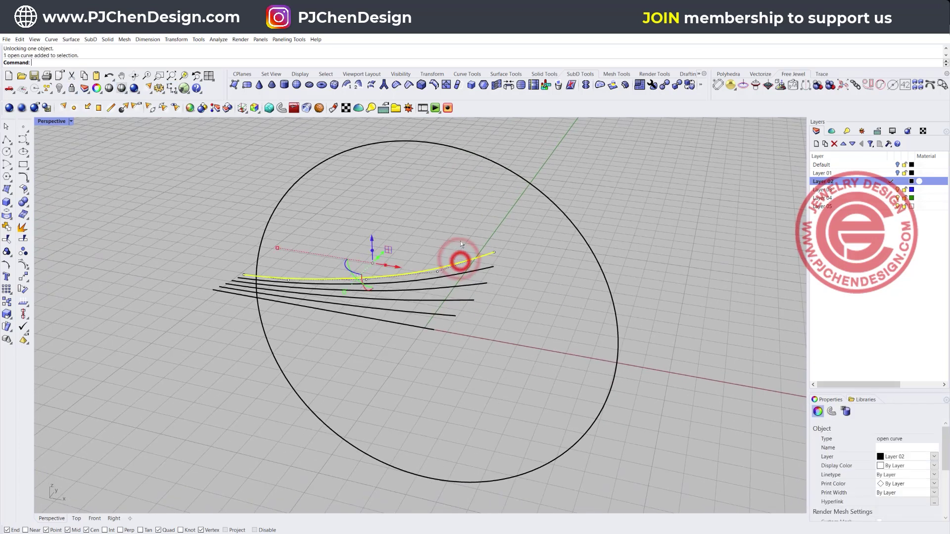
click(471, 205)
click(24, 180)
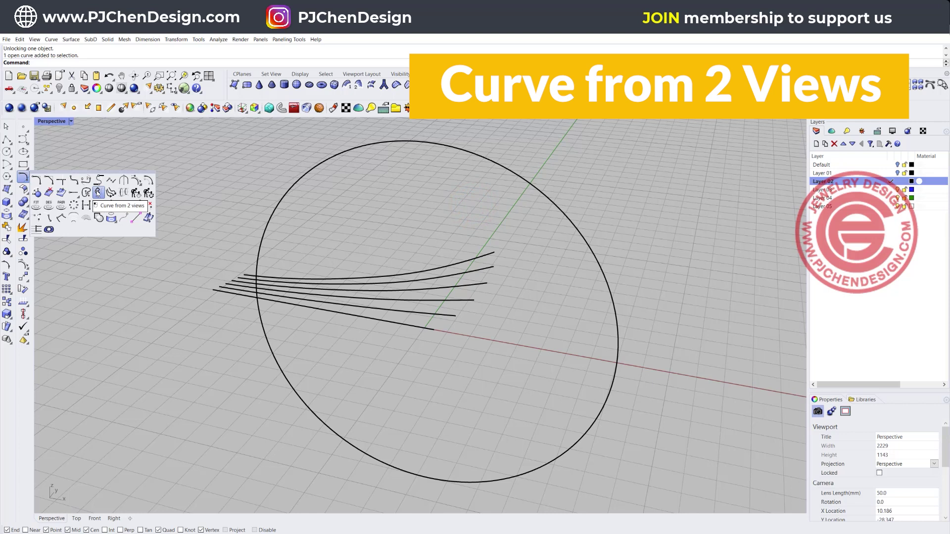
Examine how the six flat curves lie in the Top view and how the circle lies in the Front view.
double_click(49, 121)
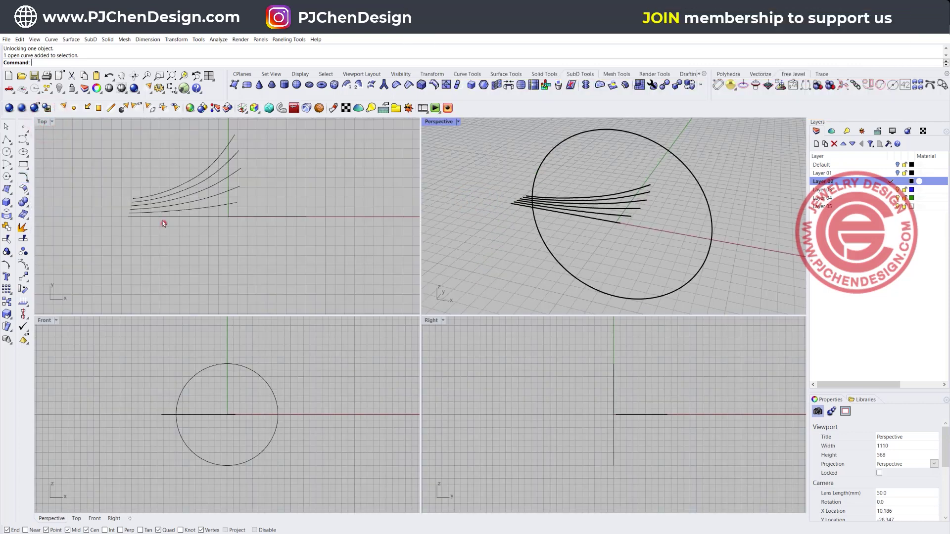
drag(164, 223, 130, 155)
click(332, 381)
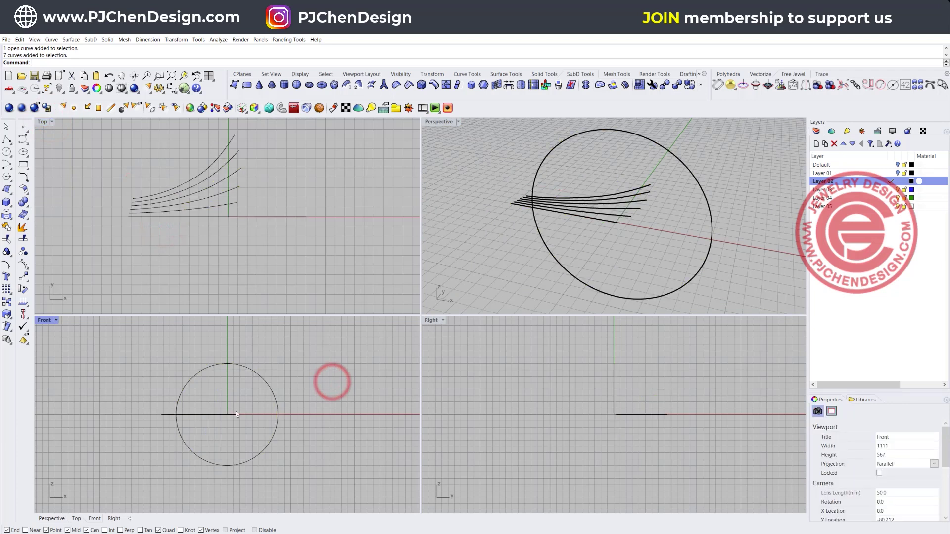
drag(300, 386, 135, 321)
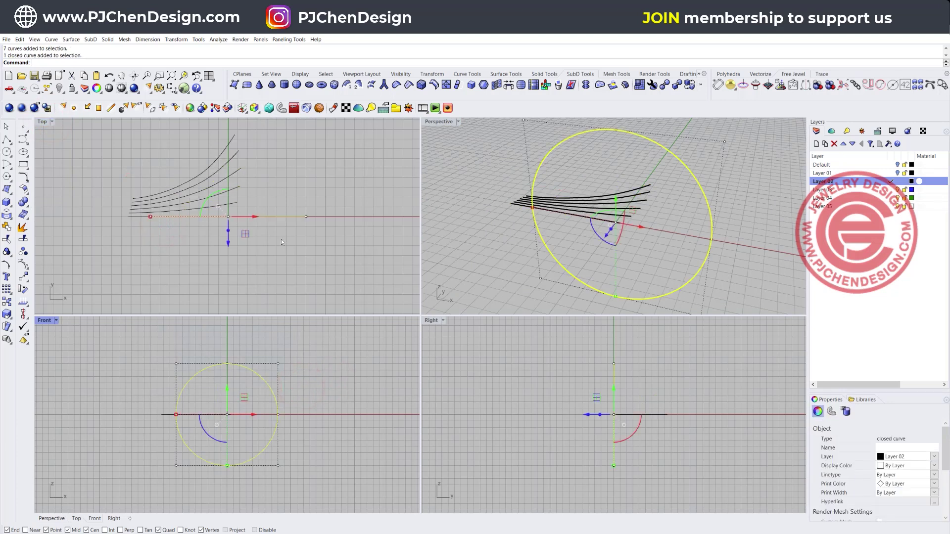
click(387, 207)
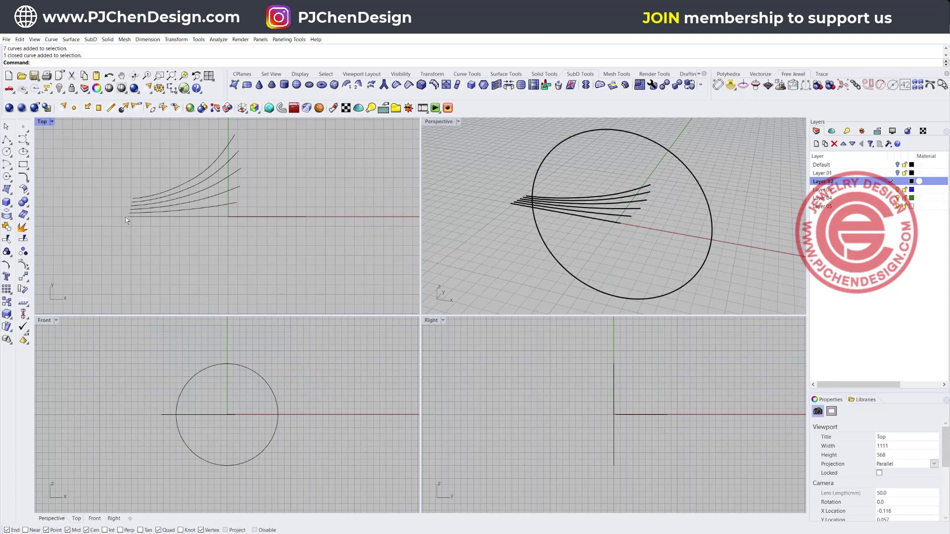
drag(149, 235, 99, 136)
click(389, 170)
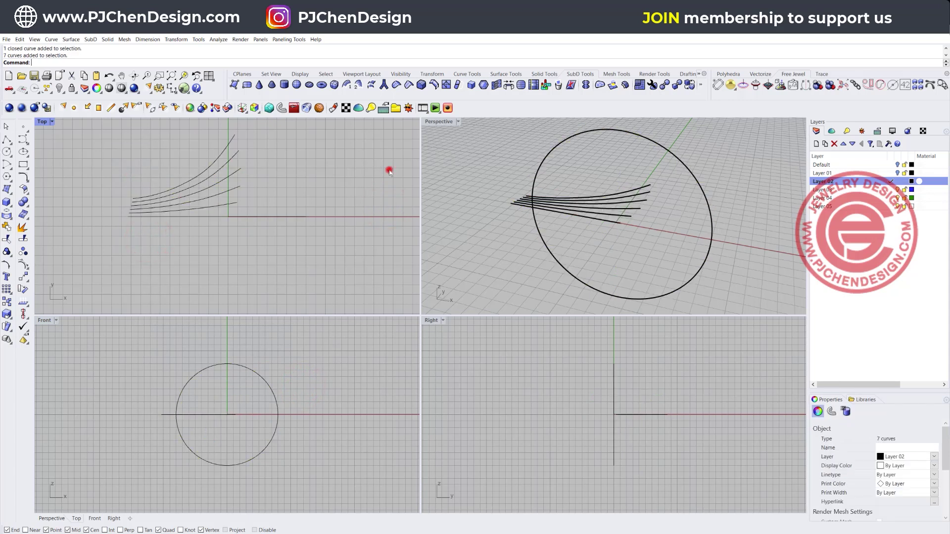
double_click(438, 121)
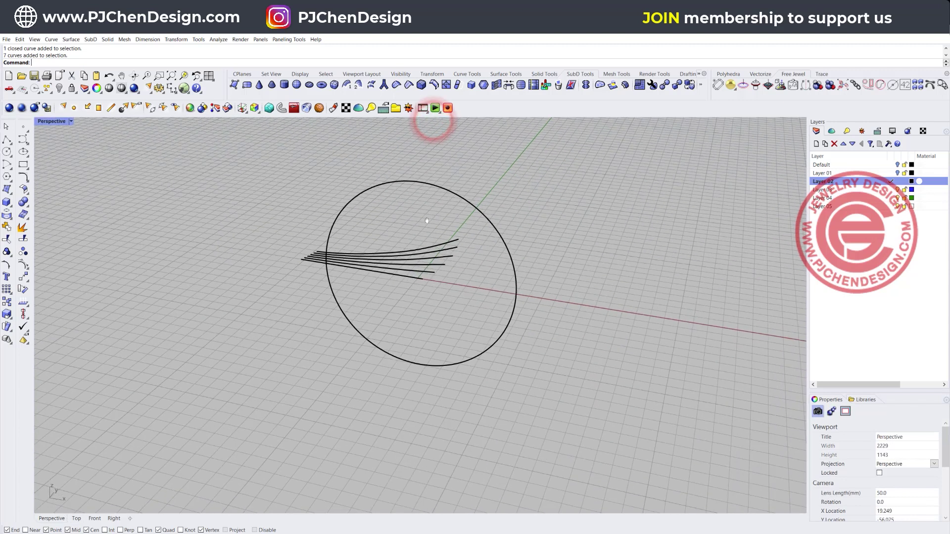
right_drag(426, 220, 390, 251)
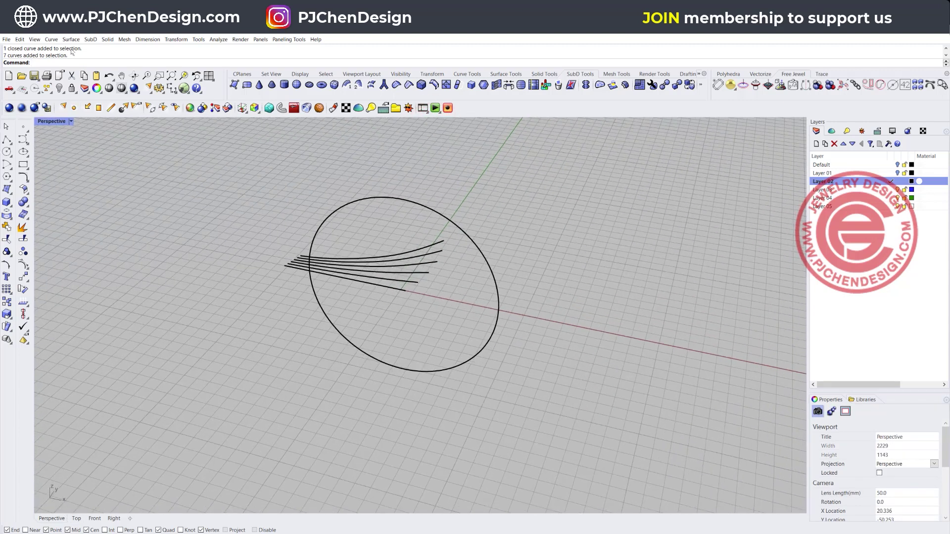
Create a 3D curve with Curve from 2 Views, using the outermost flat curve and the circle.
click(27, 179)
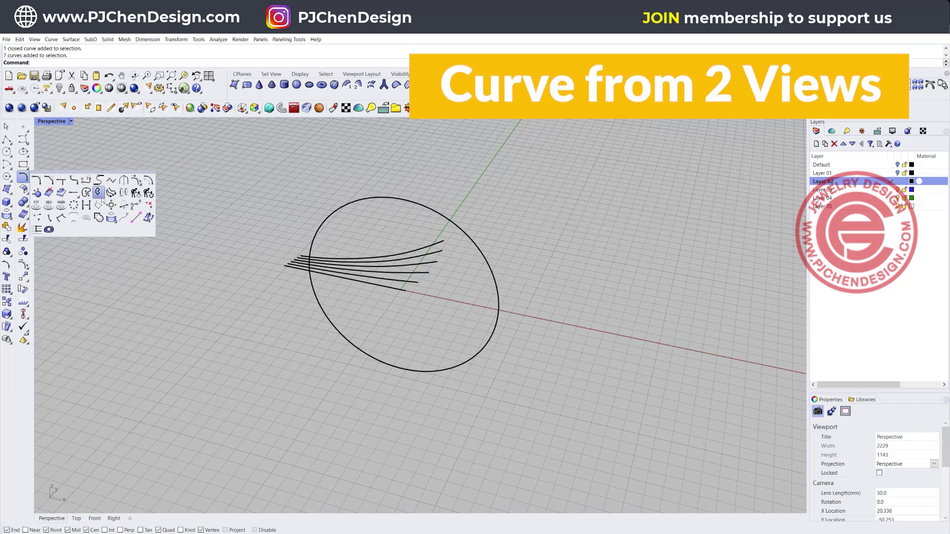
click(99, 193)
scroll(439, 254, up, 1)
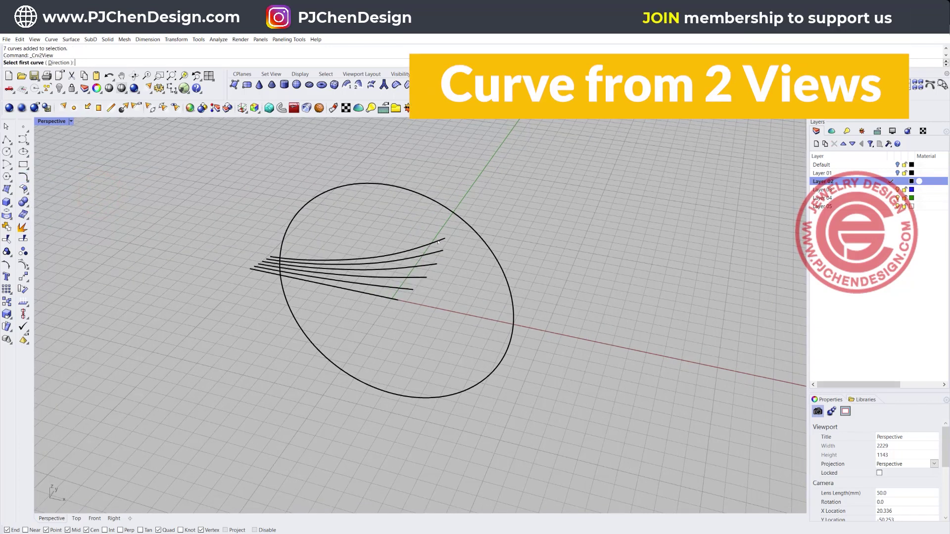
click(438, 240)
click(447, 207)
click(405, 145)
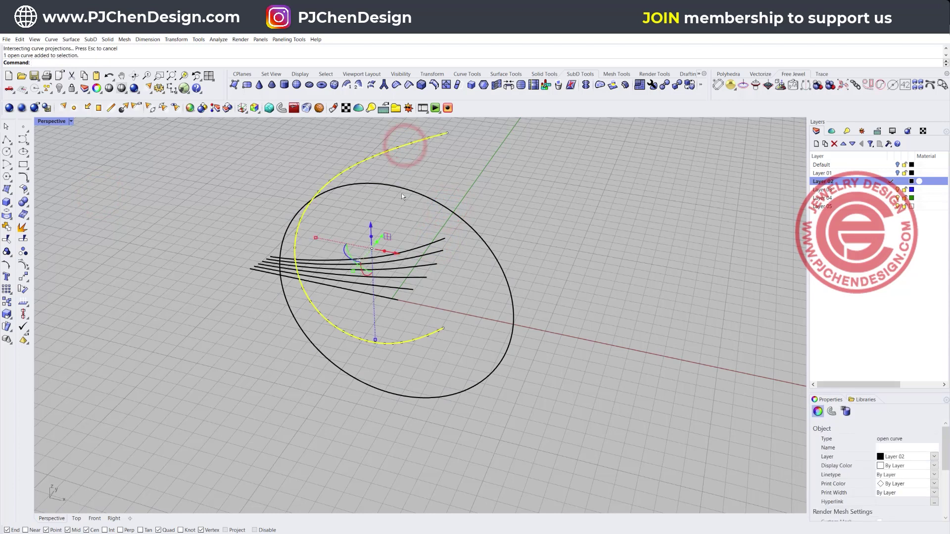
click(406, 208)
Repeat Curve from 2 Views for the remaining flat curves, pairing each one with the circle.
right_click(444, 257)
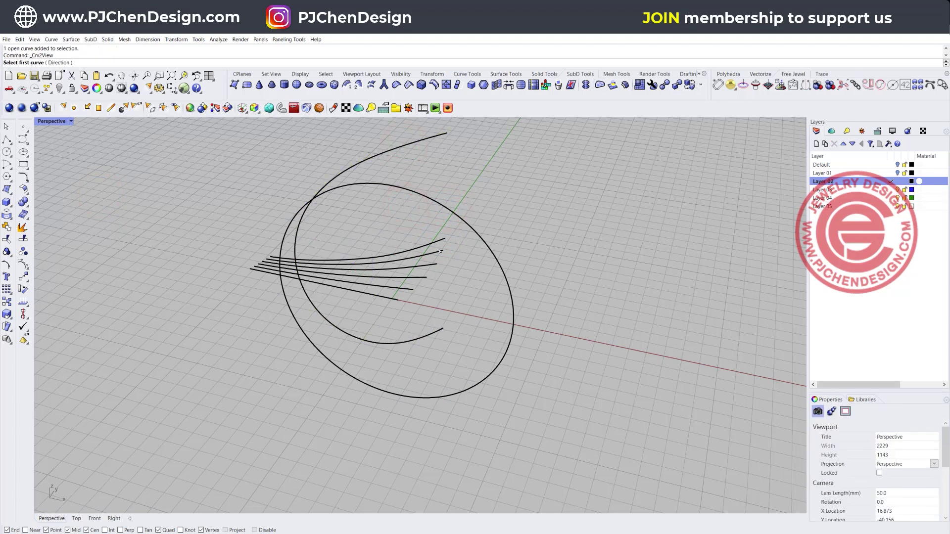
click(439, 253)
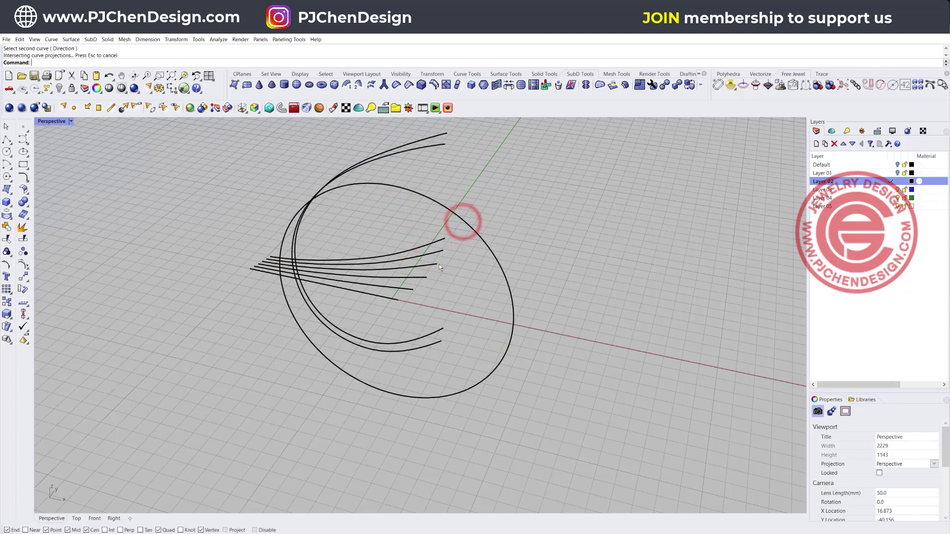
click(437, 264)
right_click(470, 231)
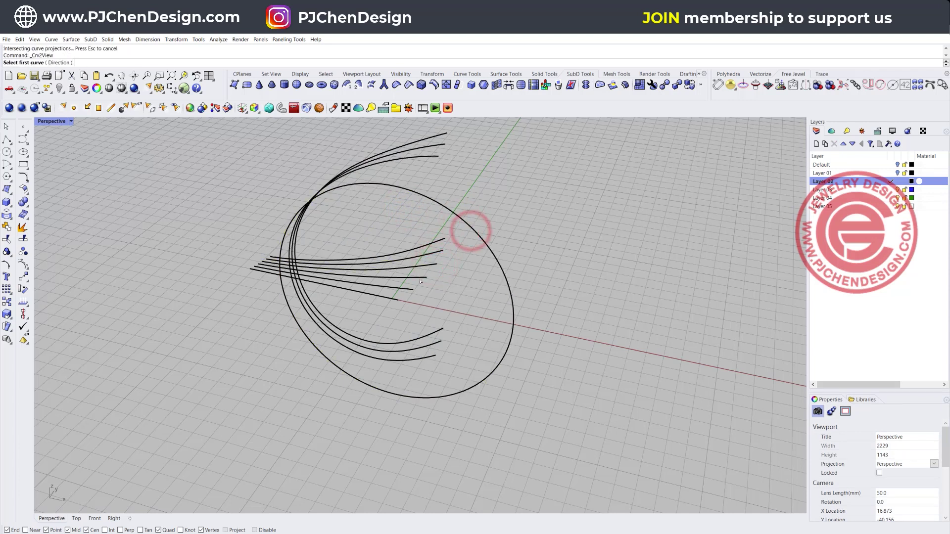
click(419, 280)
click(477, 236)
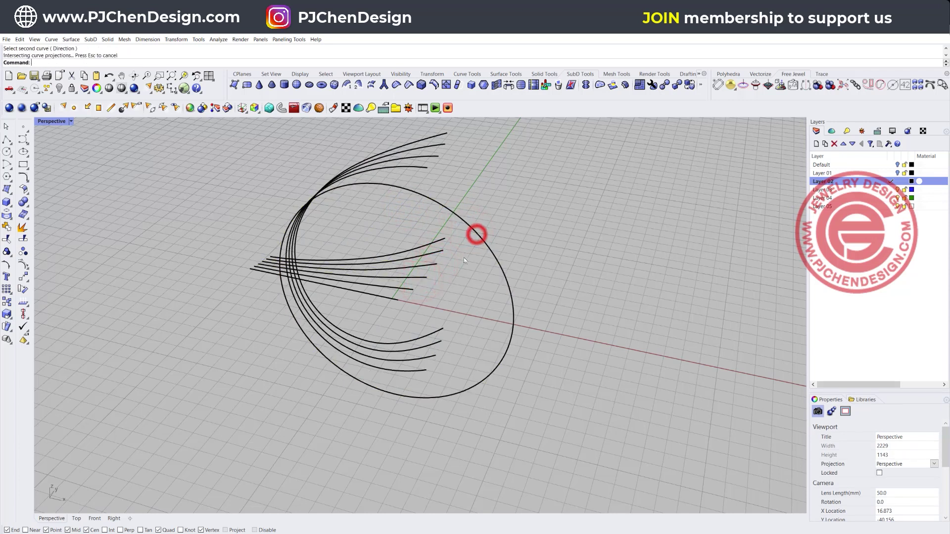
right_click(391, 312)
click(391, 301)
click(464, 226)
right_drag(452, 264, 294, 171)
Trim away the lower halves of the 3D curves, using the six flat curves as cutting objects.
double_click(48, 122)
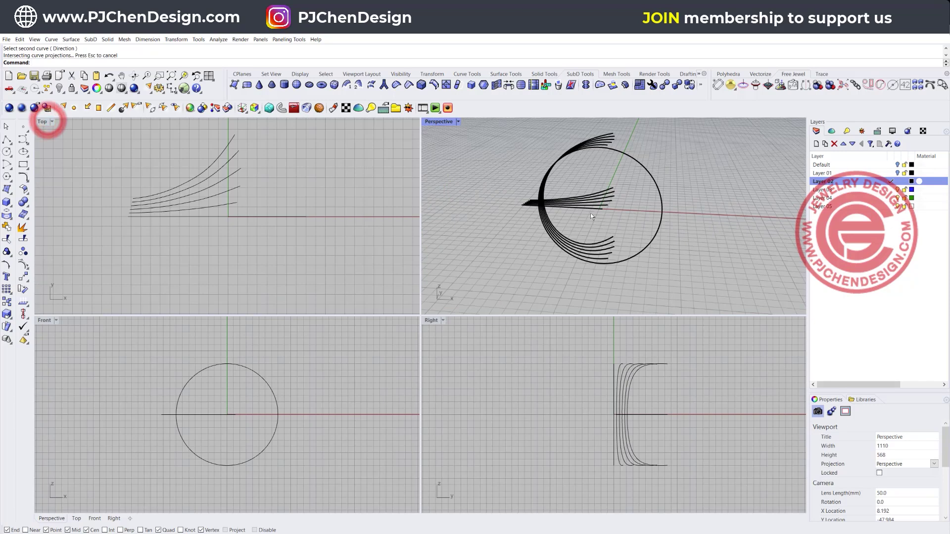
mouse_move(591, 223)
right_down()
mouse_move(563, 247)
mouse_move(586, 228)
right_up()
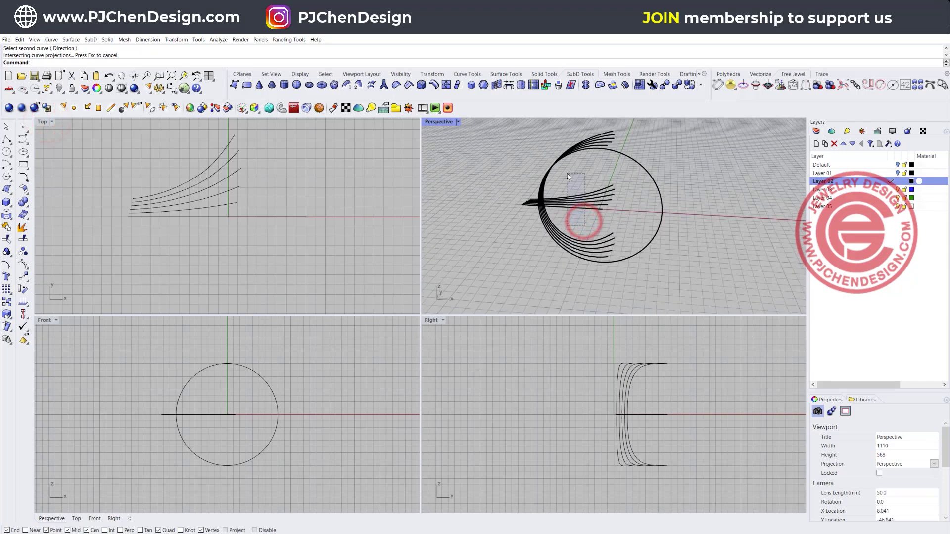
drag(568, 176, 567, 175)
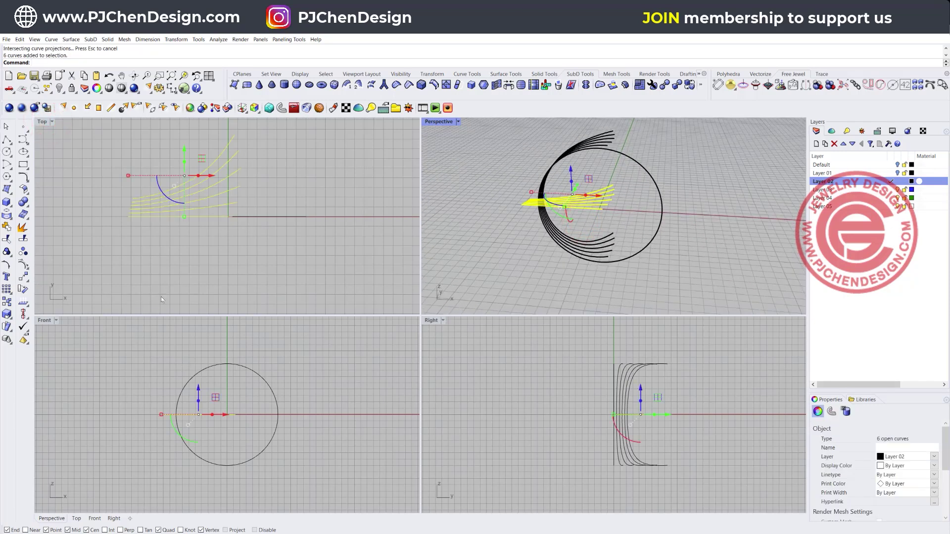
right_drag(581, 276, 577, 336)
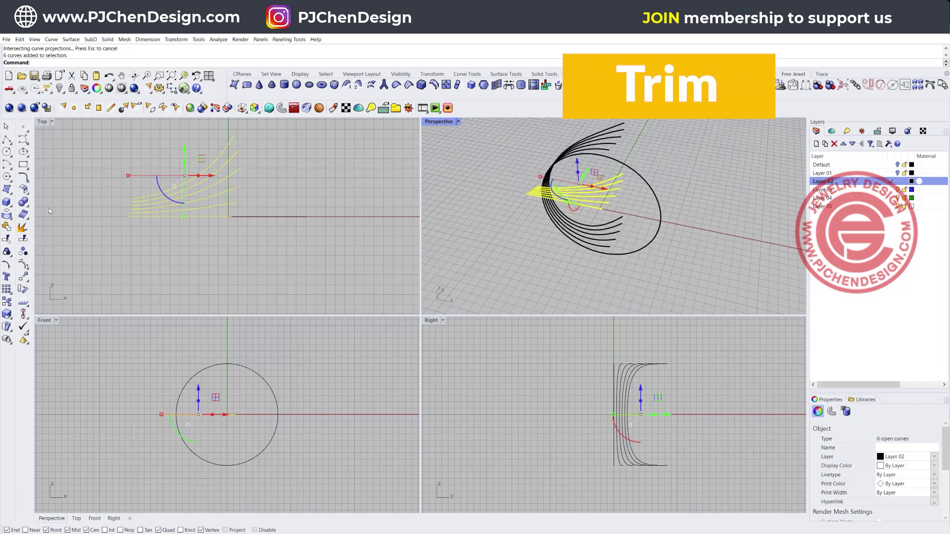
click(7, 240)
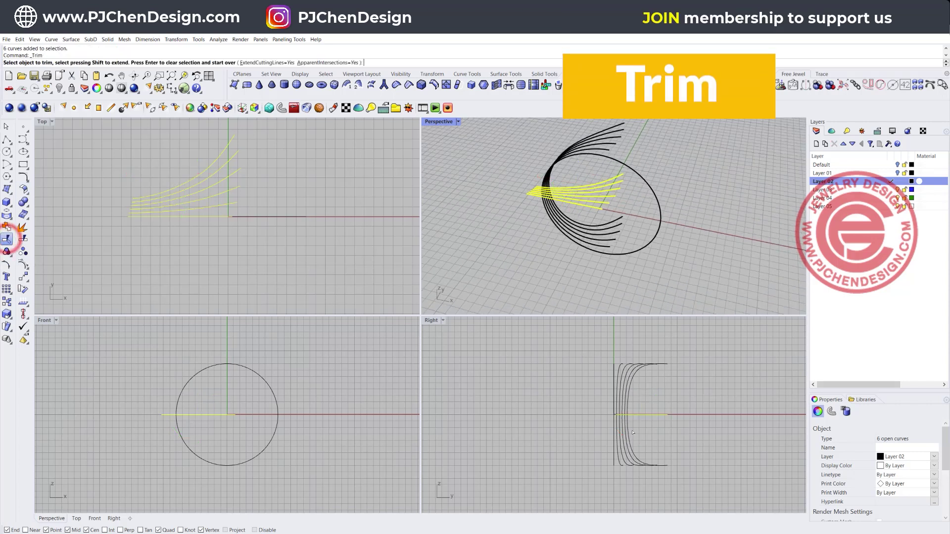
drag(633, 444, 612, 442)
key(Return)
click(610, 297)
Lock the full circle.
click(647, 182)
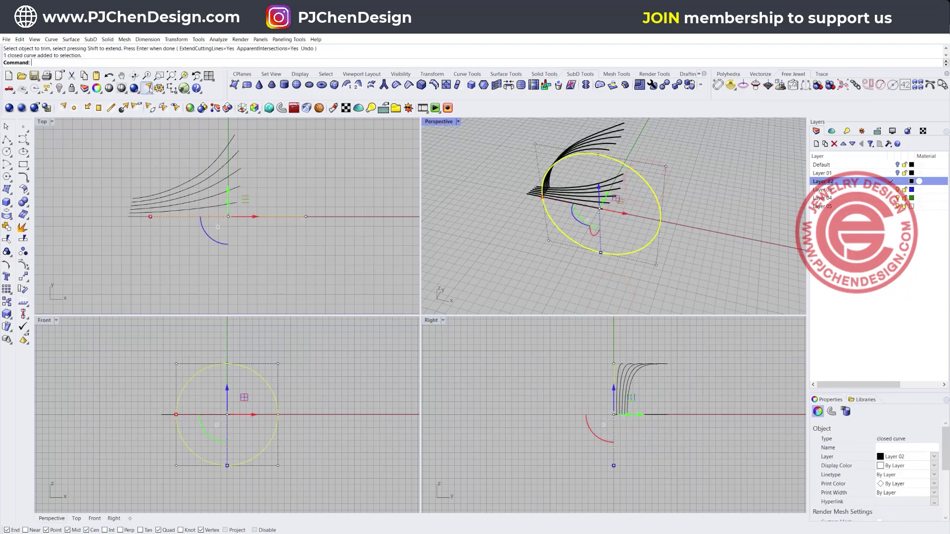
click(72, 89)
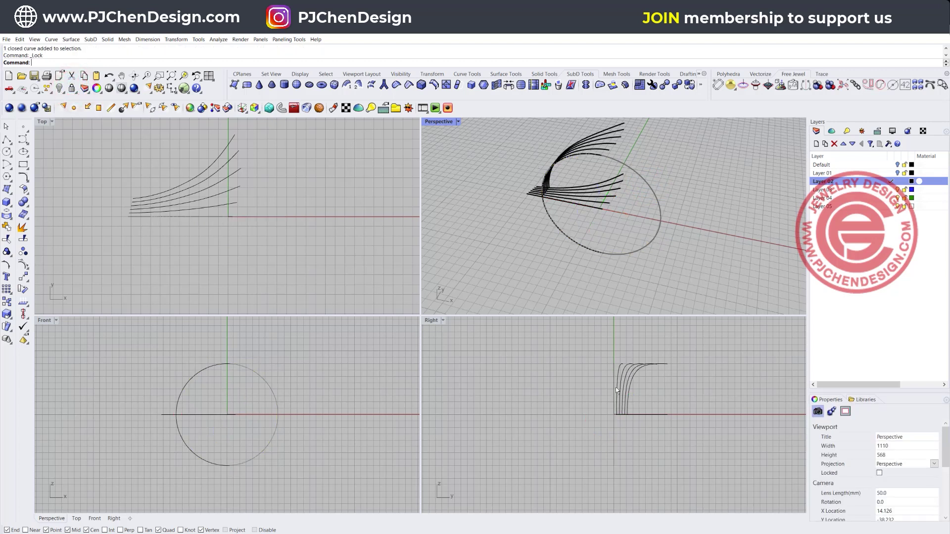
key(ctrl+z)
Try to trim the lower half of the curve overlapping the circle, using the straight flat curve as the cutting object.
click(638, 414)
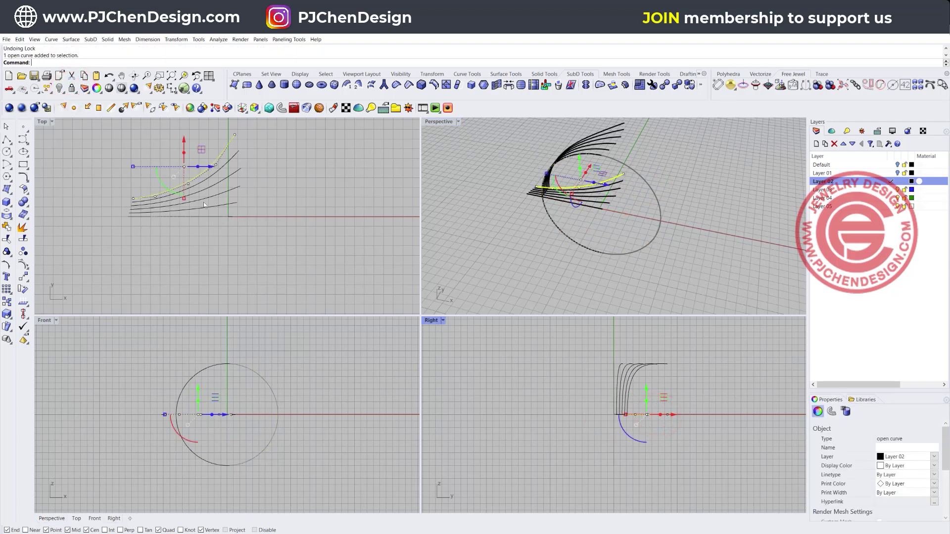
click(593, 208)
click(6, 240)
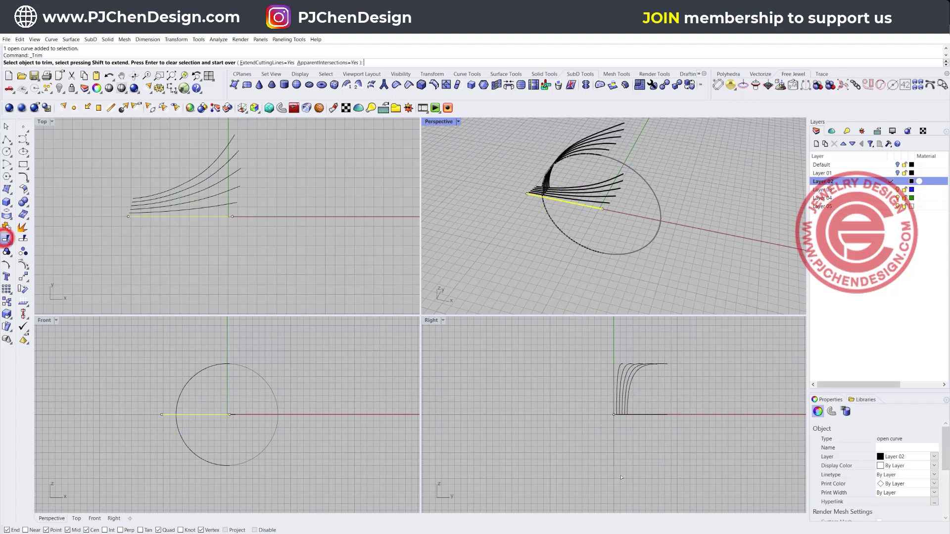
click(633, 439)
click(666, 214)
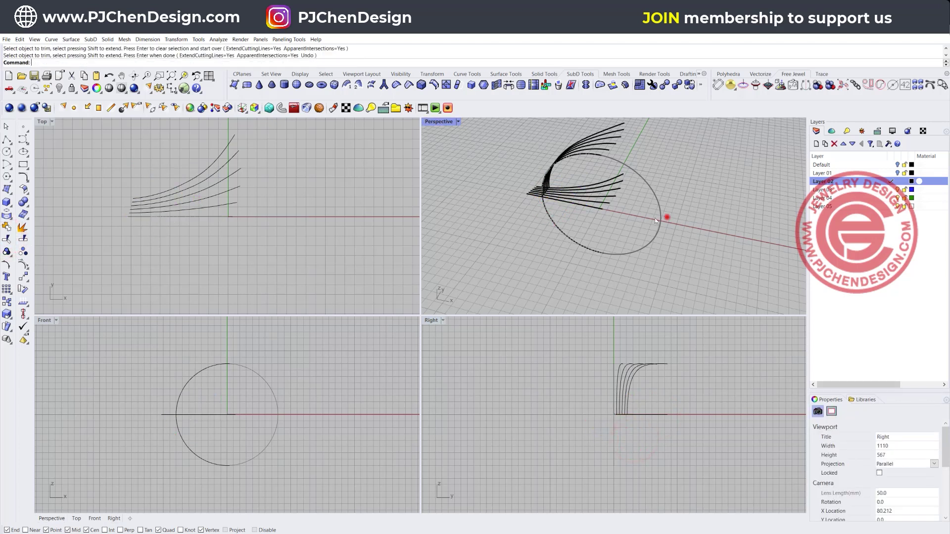
Hide the six flat guide curves, working in a maximized Perspective view.
double_click(444, 122)
drag(411, 336, 352, 231)
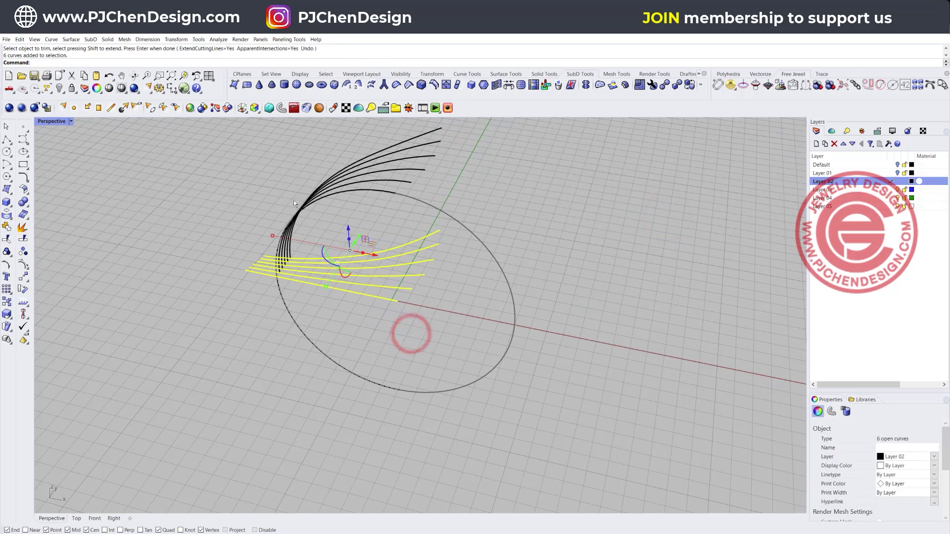
click(59, 89)
right_drag(372, 234, 366, 213)
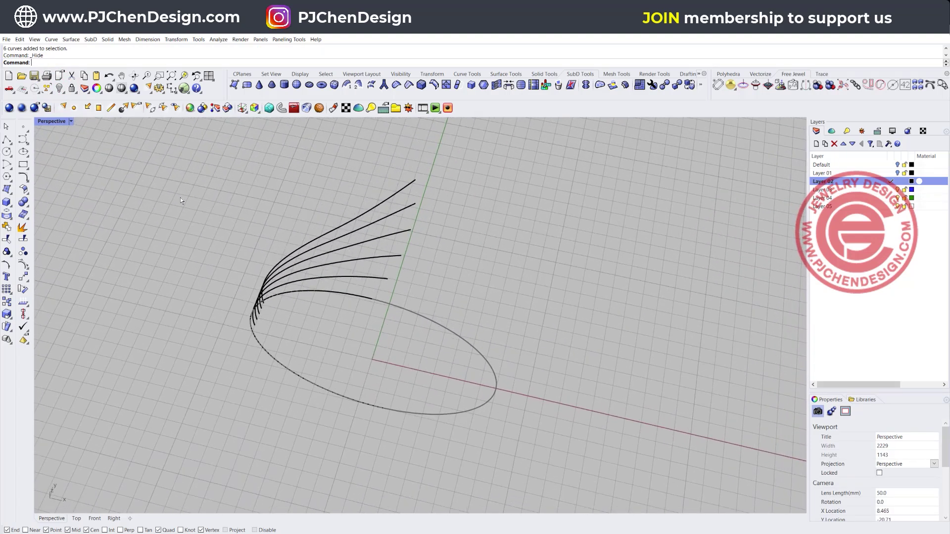
Draw a start-end-direction arc between the upper ends of the two outermost 3D curves, with its start direction vertically upward in Front.
click(4, 168)
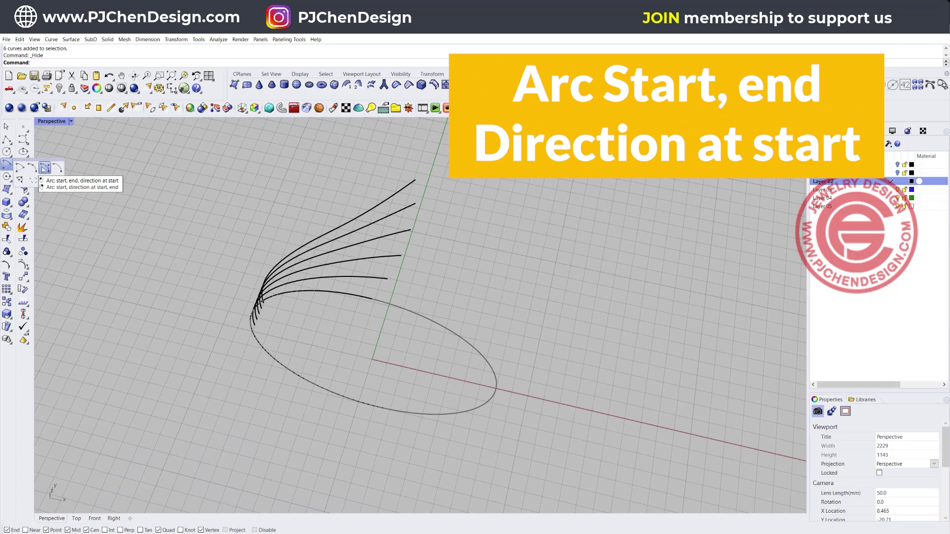
click(44, 168)
right_drag(445, 177, 336, 190)
click(356, 190)
click(375, 196)
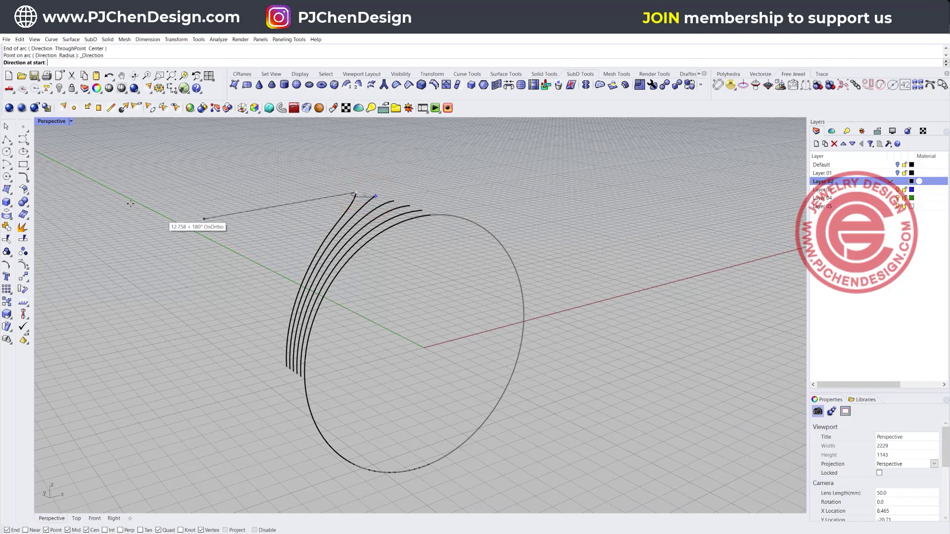
double_click(54, 121)
scroll(226, 340, up, 3)
click(225, 333)
scroll(589, 151, up, 8)
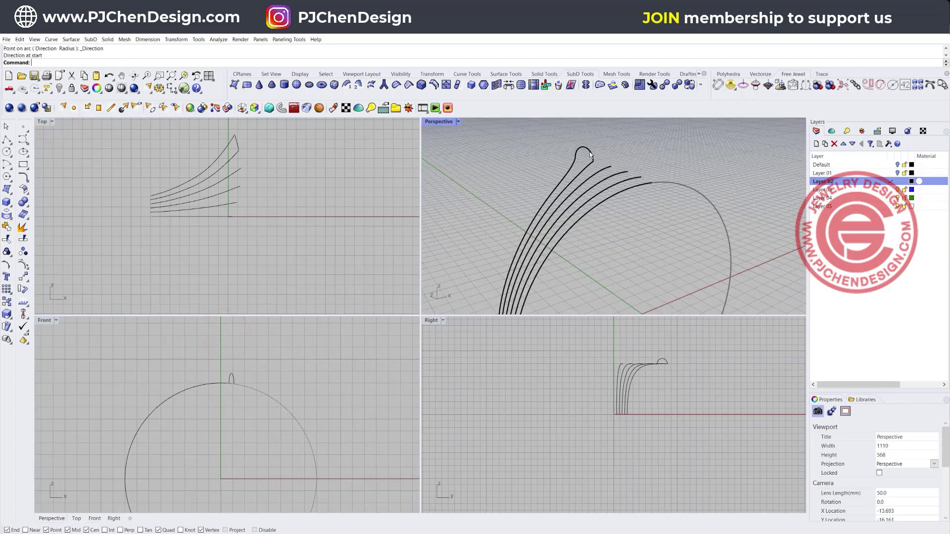
Draw two more upward arcs, joining the upper ends of the second and third curves and of the third and fourth.
right_click(596, 166)
click(593, 162)
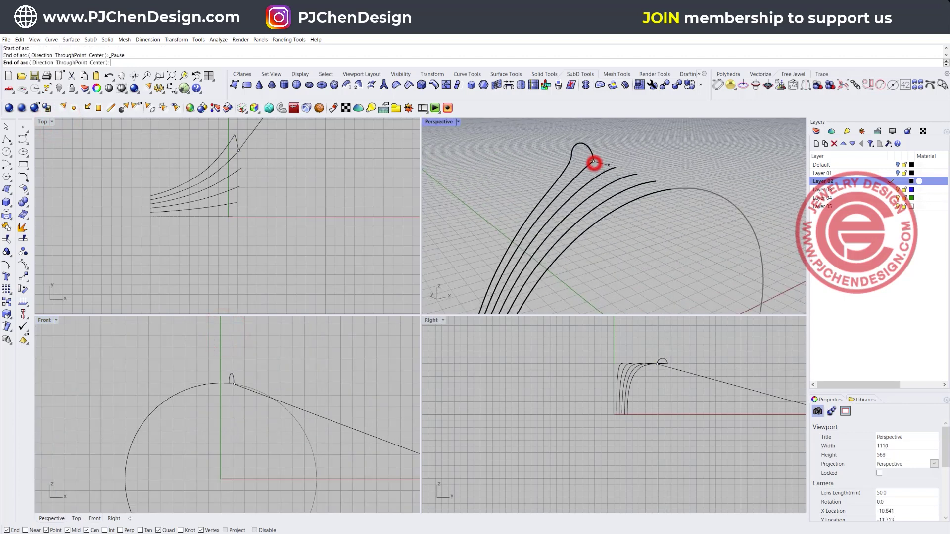
click(616, 167)
click(252, 339)
right_click(636, 177)
click(616, 168)
click(636, 174)
click(225, 361)
Draw upward arcs joining the upper ends of the fourth and fifth curves and of the fifth and sixth.
right_click(634, 181)
click(637, 174)
click(655, 181)
click(236, 328)
right_click(657, 178)
click(656, 180)
click(671, 189)
click(217, 335)
Examine the five arcs and the 3D curves they connect from several angles in a maximized Perspective view.
double_click(447, 122)
scroll(450, 130, down, 6)
right_drag(448, 207, 441, 170)
scroll(463, 163, up, 3)
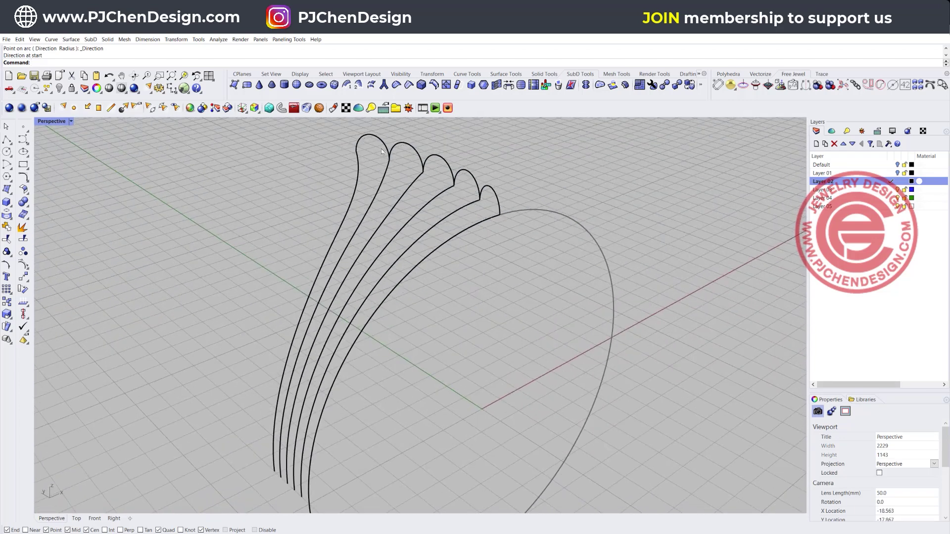
right_drag(381, 152, 360, 218)
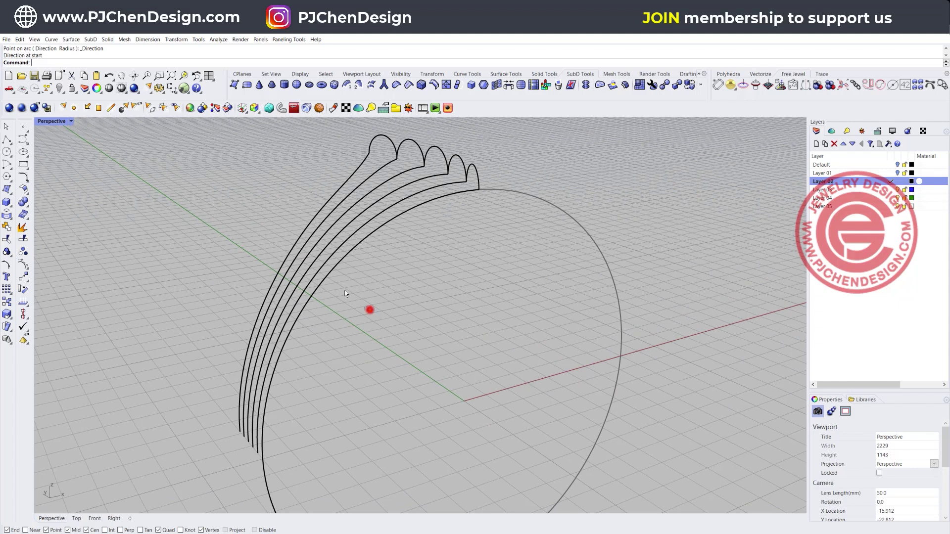
drag(370, 310, 282, 247)
click(435, 269)
right_drag(422, 251, 470, 222)
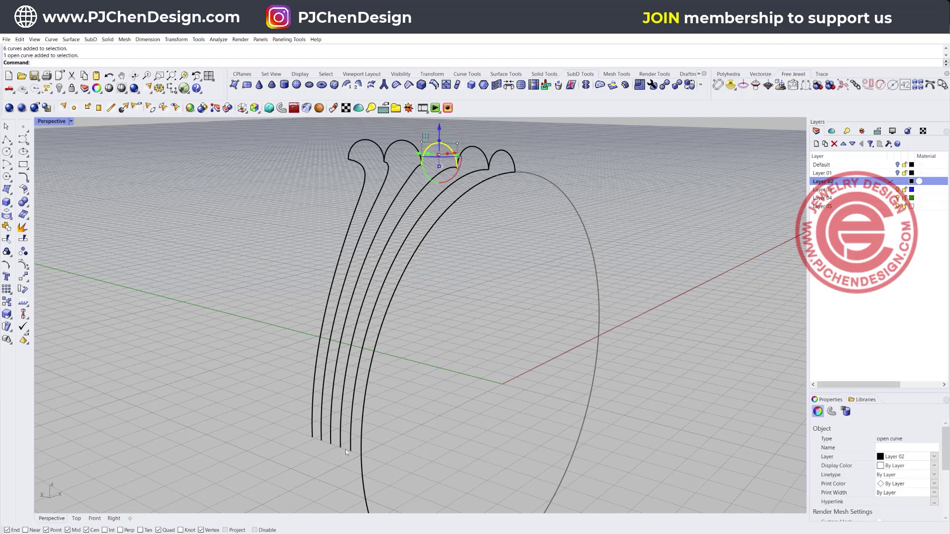
Draw a straight polyline between the two ends of the first, outermost arc.
right_drag(422, 312, 498, 295)
click(499, 294)
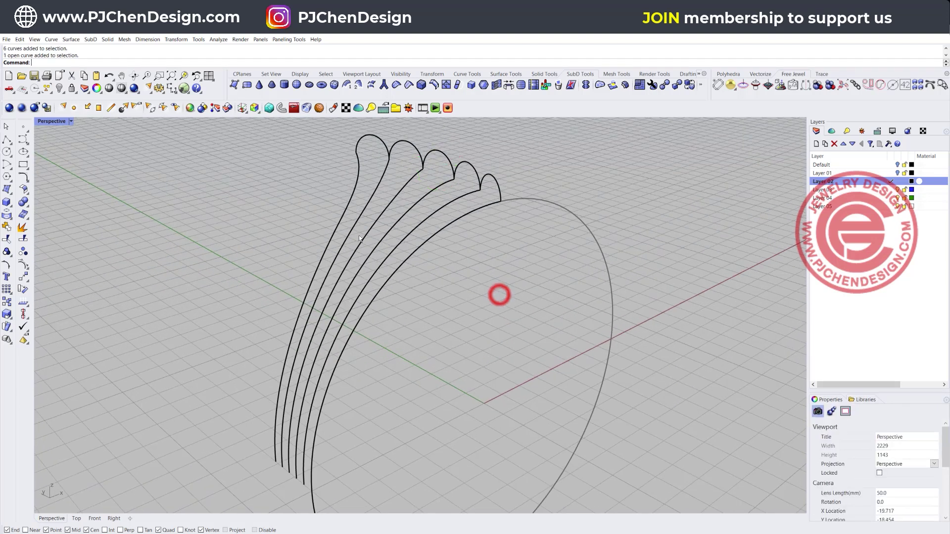
click(70, 40)
click(210, 161)
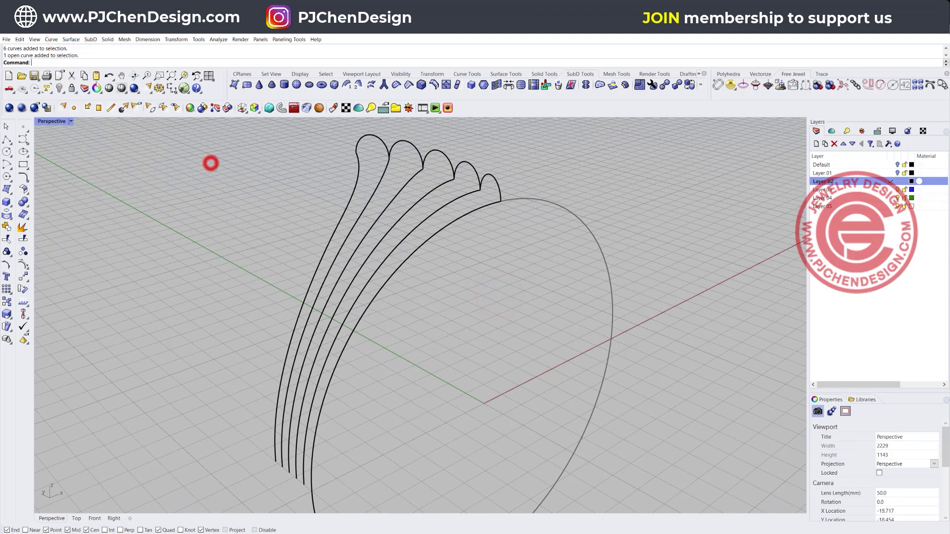
click(7, 138)
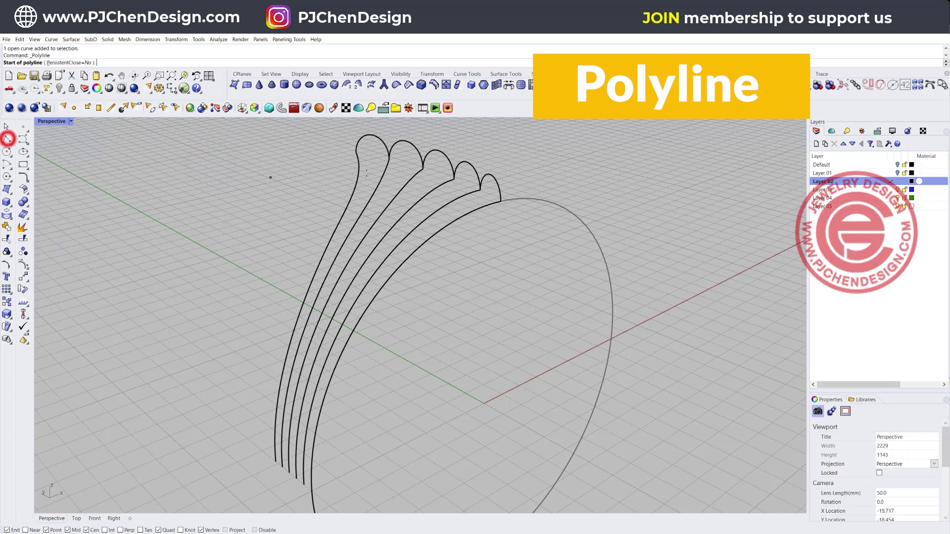
click(354, 154)
click(390, 160)
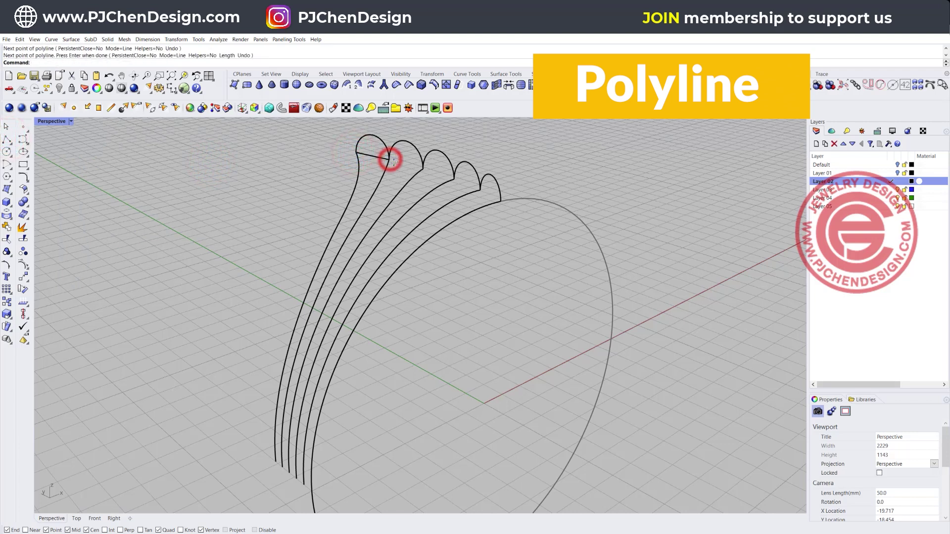
Draw separate straight polylines joining the ends of the second arc and of the third arc.
click(424, 169)
click(455, 177)
key(Return)
key(ctrl+z)
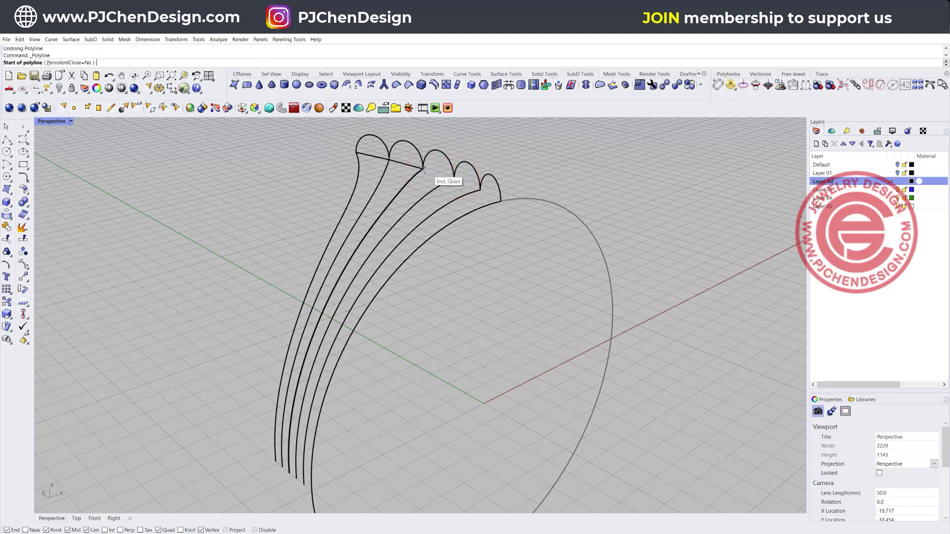
click(424, 169)
click(453, 180)
key(Return)
Draw separate straight polylines joining the ends of the fourth arc and of the fifth arc.
key(Return)
click(453, 180)
click(479, 189)
key(Return)
key(Return)
click(480, 189)
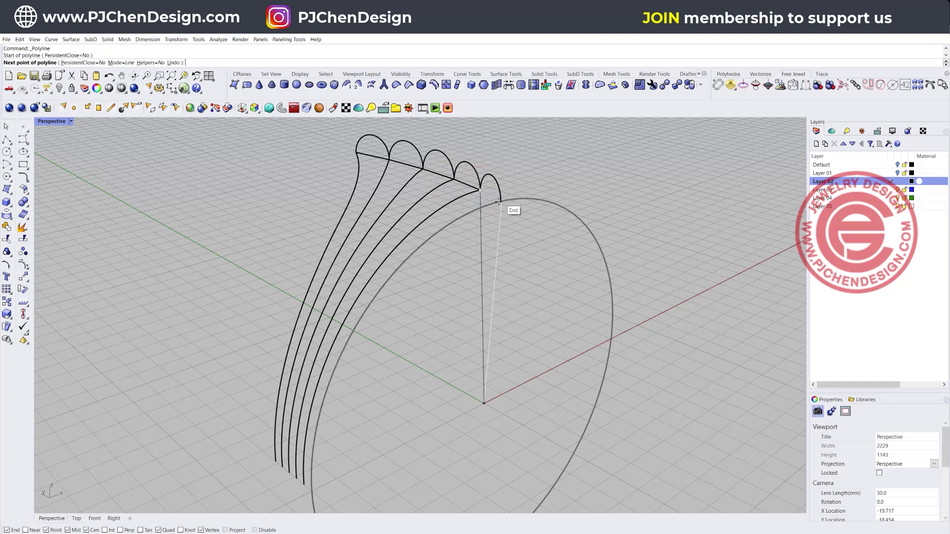
scroll(497, 202, up, 6)
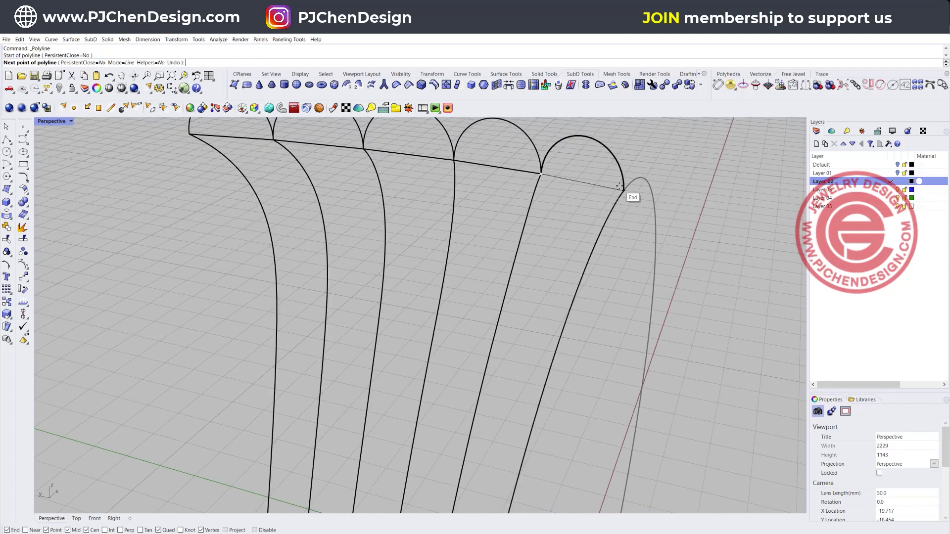
click(619, 186)
key(Return)
scroll(618, 188, down, 5)
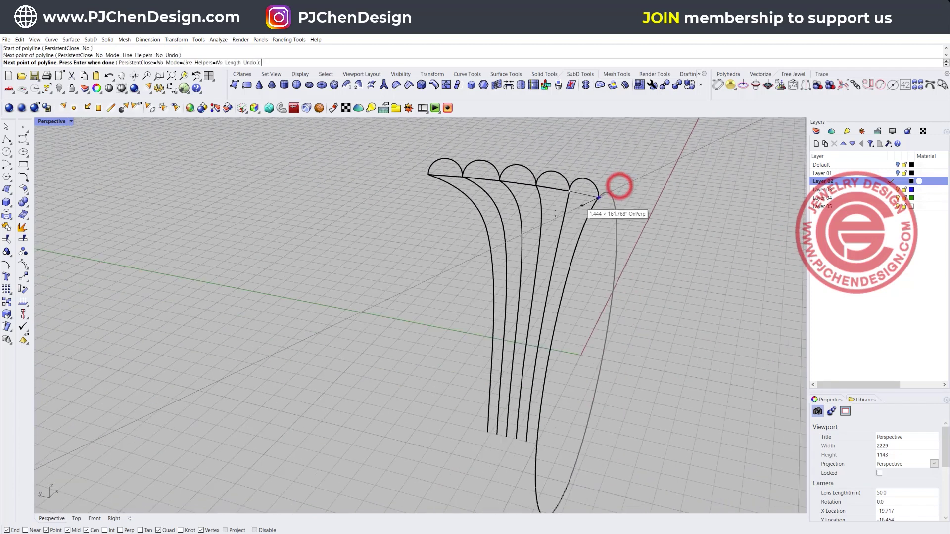
Join each upper arc with the straight line beneath it into a closed profile.
click(448, 176)
click(452, 159)
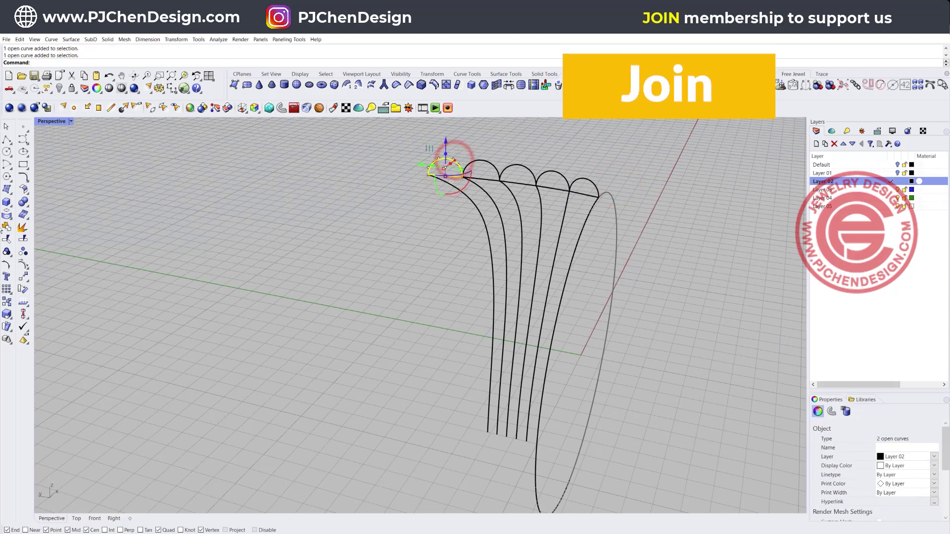
click(483, 180)
shift+click(480, 160)
key(ctrl+j)
click(517, 183)
shift+click(516, 165)
key(ctrl+j)
click(553, 189)
click(580, 225)
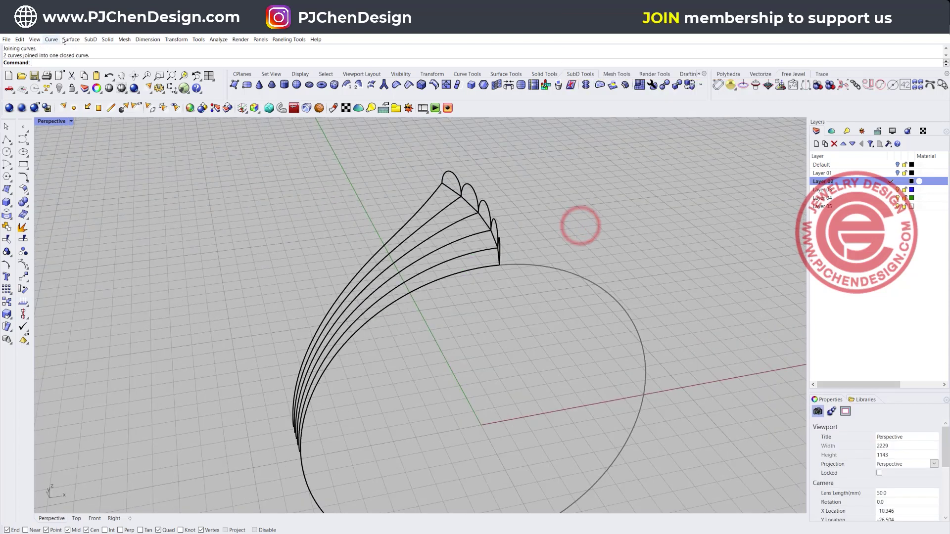
Sweep the outermost closed profile along the first and second 3D curves with Sweep 2 Rails.
click(70, 40)
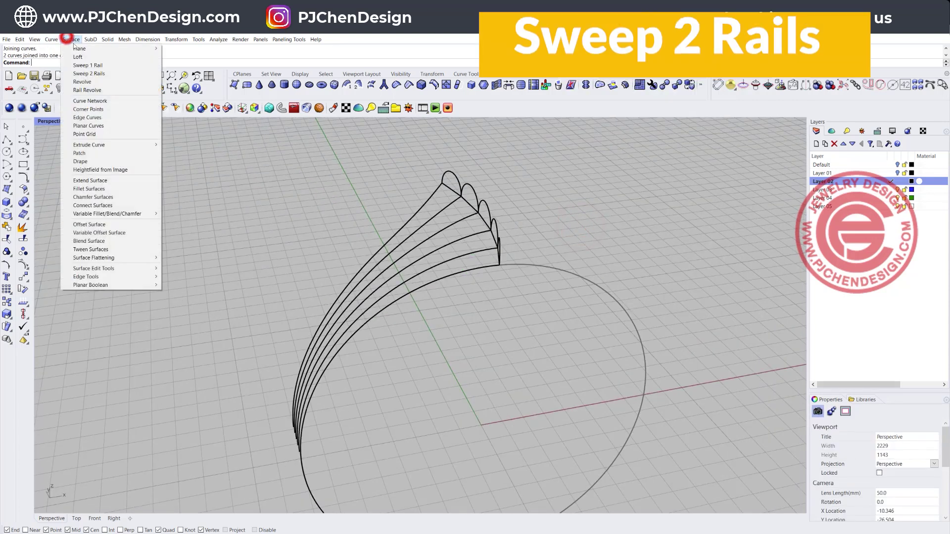
click(96, 74)
click(435, 187)
click(451, 200)
click(454, 176)
key(Return)
key(Return)
key(Return)
Sweep the second closed profile along the second and third 3D curves, using the curves rather than polysurface edges as rails.
key(Return)
click(452, 200)
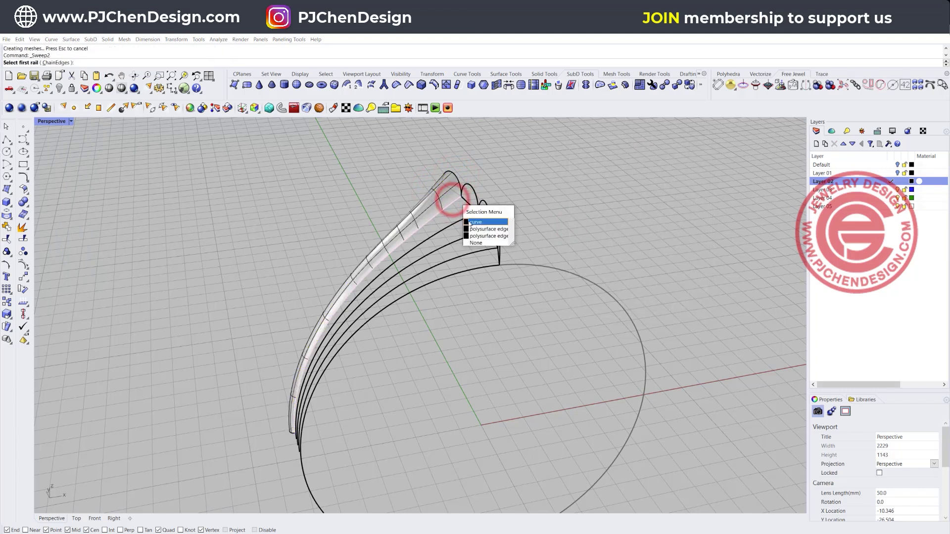
click(473, 222)
click(458, 219)
click(470, 185)
key(Return)
key(Return)
right_drag(498, 171, 493, 174)
Sweep the third closed profile along the third and fourth 3D curves with Sweep 2 Rails.
key(Return)
click(460, 217)
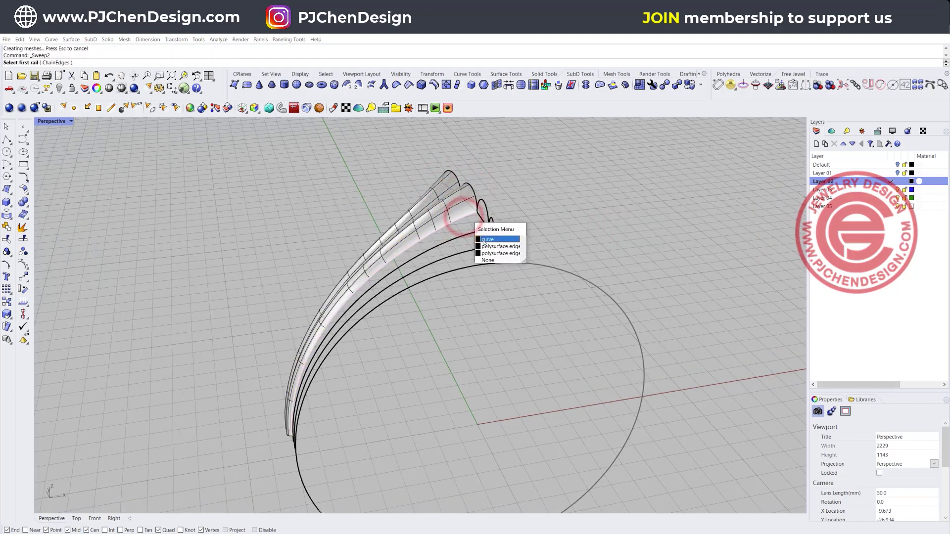
click(483, 240)
click(469, 236)
click(486, 206)
key(Return)
key(Return)
key(Return)
key(Return)
click(460, 237)
click(477, 259)
key(Escape)
Sweep the fourth closed profile along the fourth and fifth 3D curves with Sweep 2 Rails.
key(Return)
click(473, 233)
click(486, 249)
click(494, 223)
key(Return)
key(Return)
key(Return)
key(Return)
Split the half circle at its midpoint, level with the lower ends of the flutes, using the Point option.
right_drag(534, 223, 495, 218)
click(518, 212)
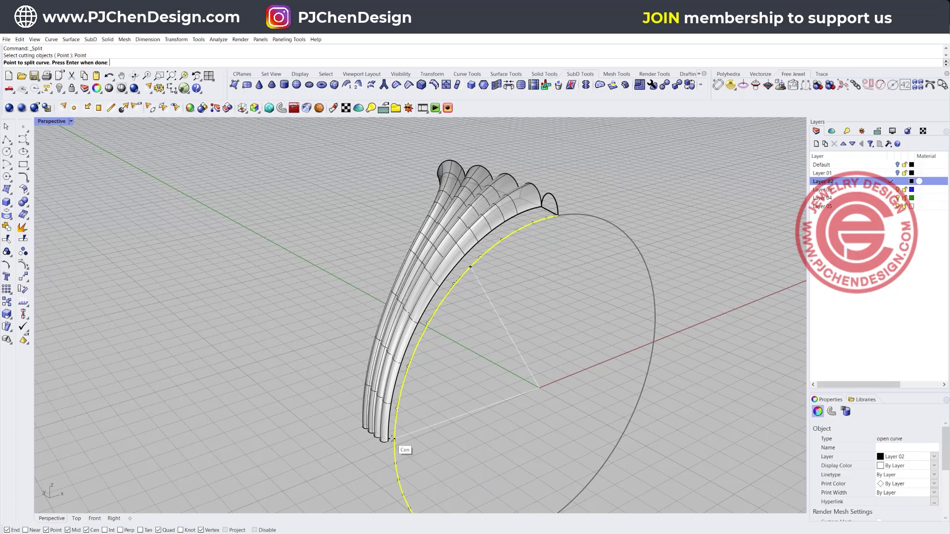
right_drag(393, 439, 340, 468)
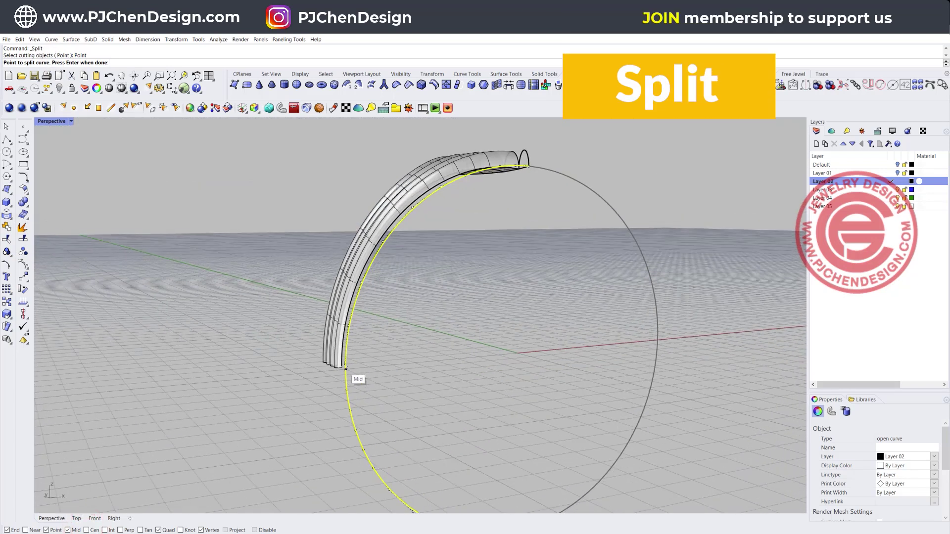
right_click(415, 288)
click(385, 246)
key(Escape)
Sweep the innermost closed profile along the fifth 3D curve and the upper split segment of the circle.
right_drag(478, 226, 436, 238)
click(69, 39)
click(78, 73)
click(464, 263)
click(479, 280)
click(471, 278)
key(Return)
mouse_move(445, 297)
right_down()
mouse_move(377, 271)
mouse_move(443, 253)
mouse_move(444, 292)
right_up()
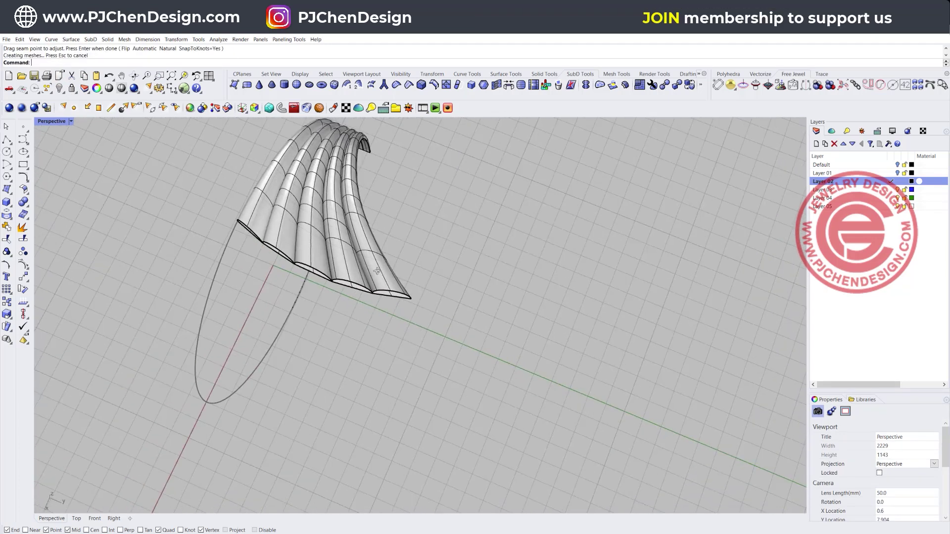
Create an adjustable curve blend between the upper ends of the outermost flute's two rail curves.
scroll(444, 291, up, 8)
right_drag(419, 261, 365, 270)
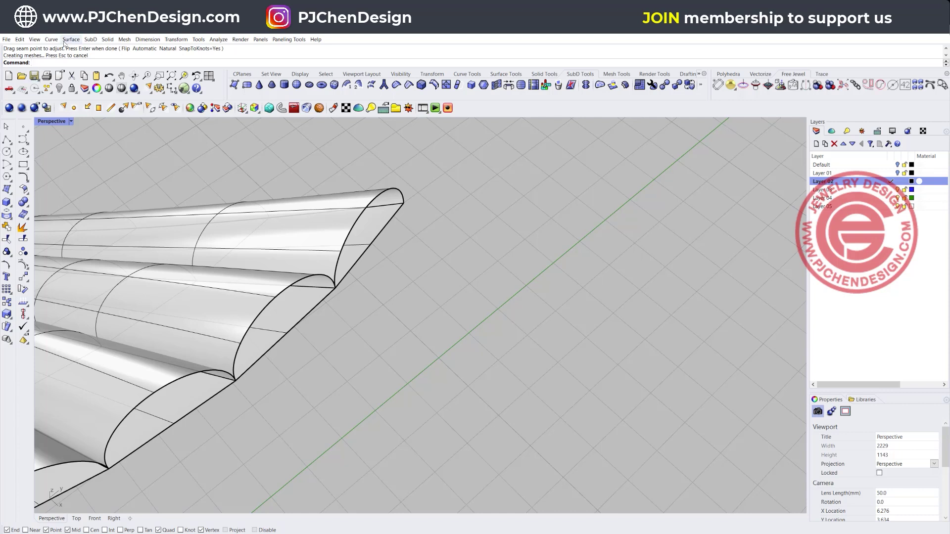
click(27, 177)
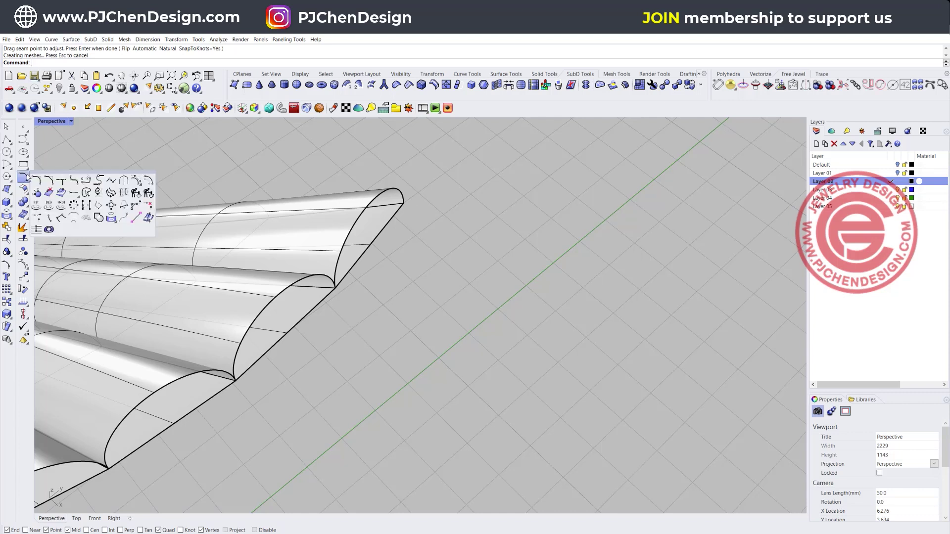
click(88, 180)
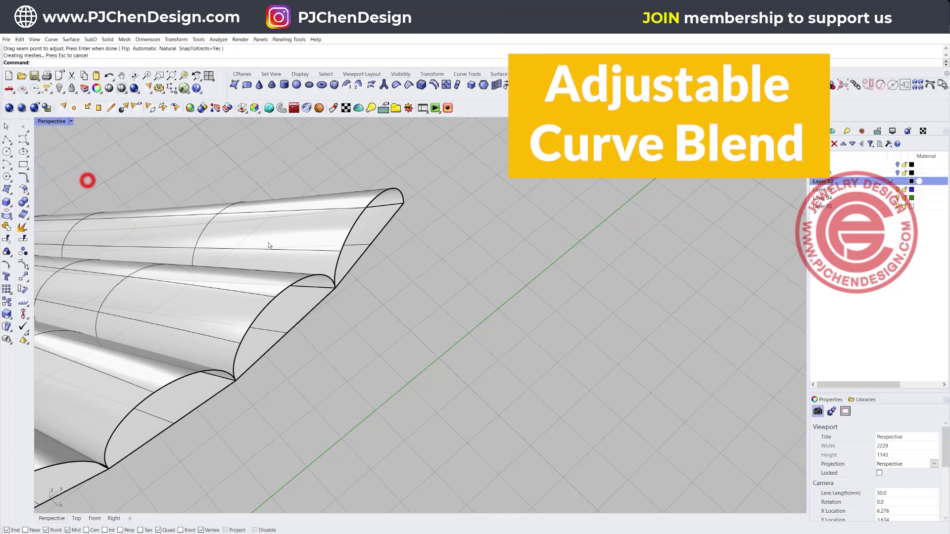
click(325, 289)
click(370, 310)
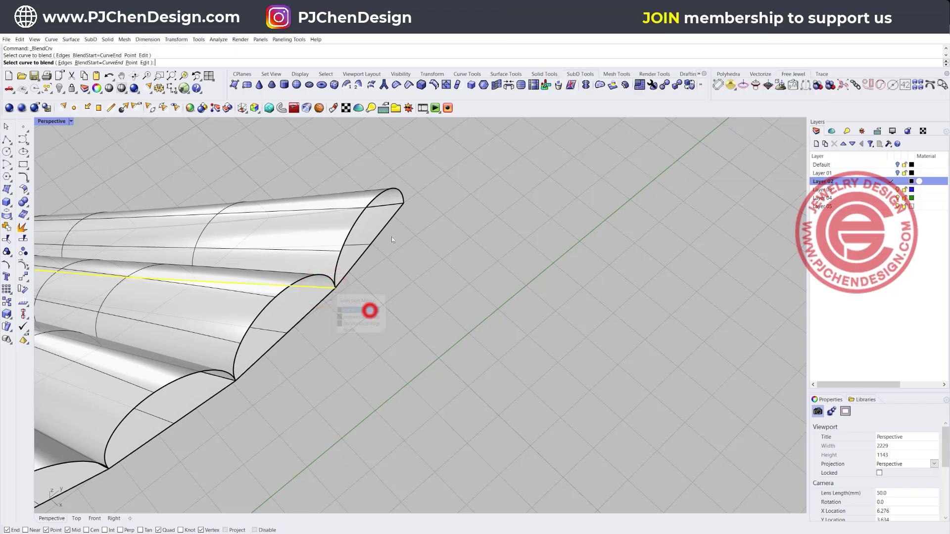
click(398, 204)
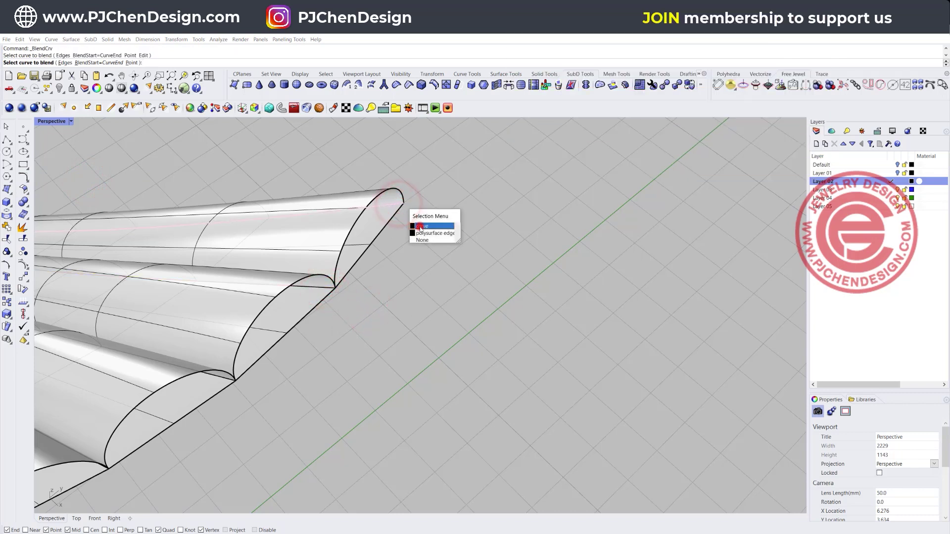
click(420, 227)
right_drag(407, 278, 428, 251)
Split the blend curve into two pieces at a point near its middle.
click(436, 260)
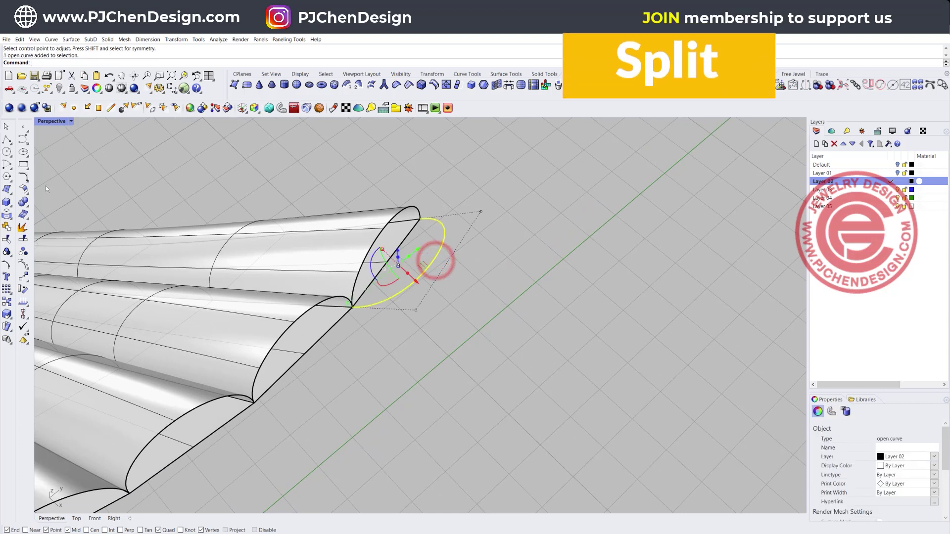
click(23, 240)
click(65, 63)
right_drag(424, 269, 471, 372)
click(507, 373)
key(Return)
click(182, 163)
Sweep the outermost flute's end profile along the two blend curve pieces to form a rounded cap.
click(71, 39)
click(82, 73)
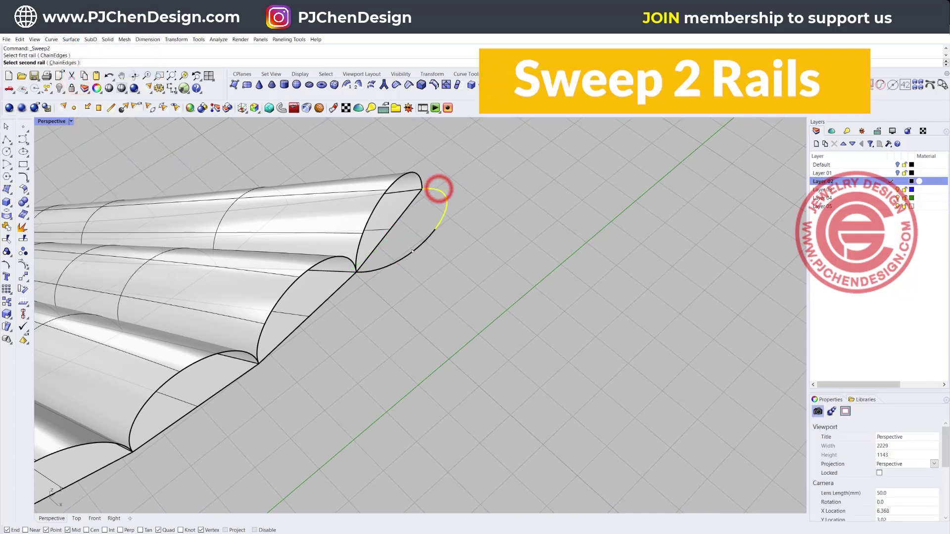
click(388, 186)
click(421, 210)
key(Return)
key(Return)
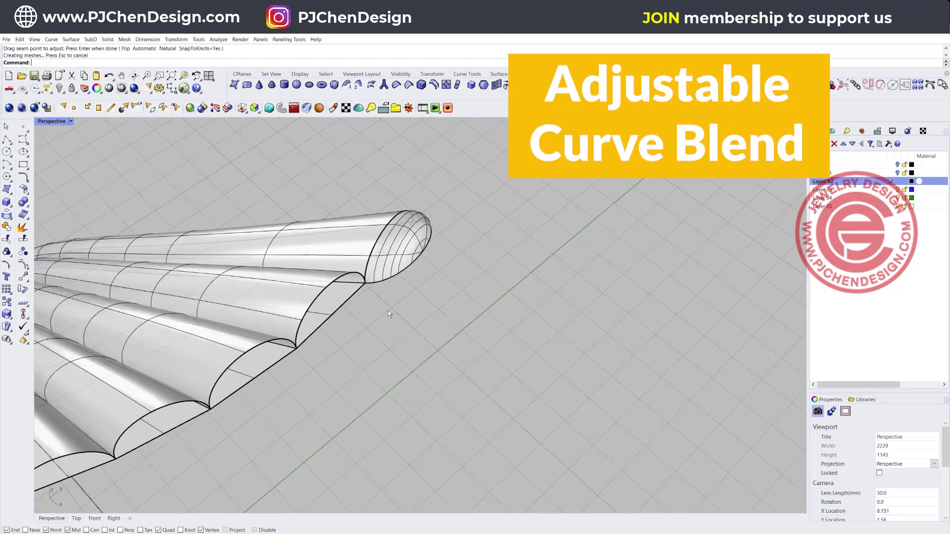
Build matching rounded end caps on the remaining four flutes from split blend curves.
click(26, 173)
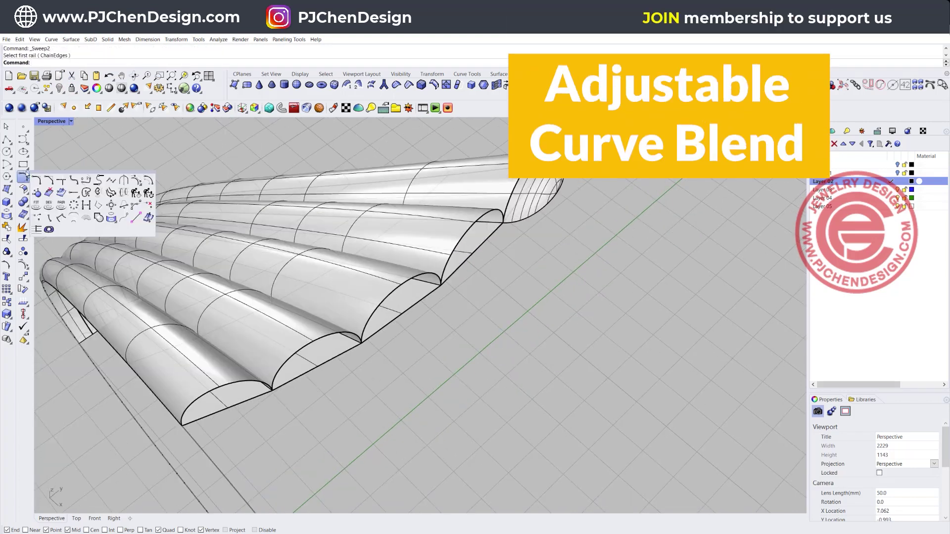
click(86, 180)
click(500, 251)
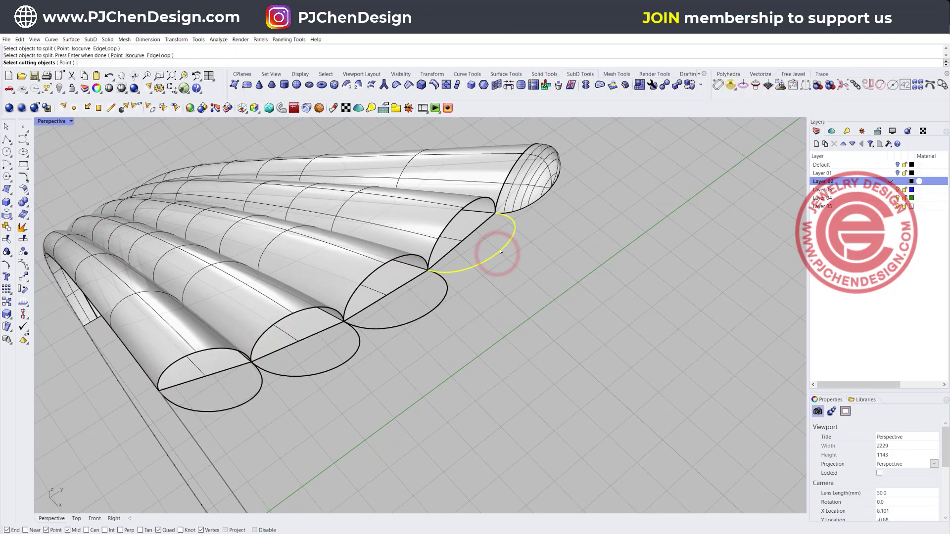
click(341, 361)
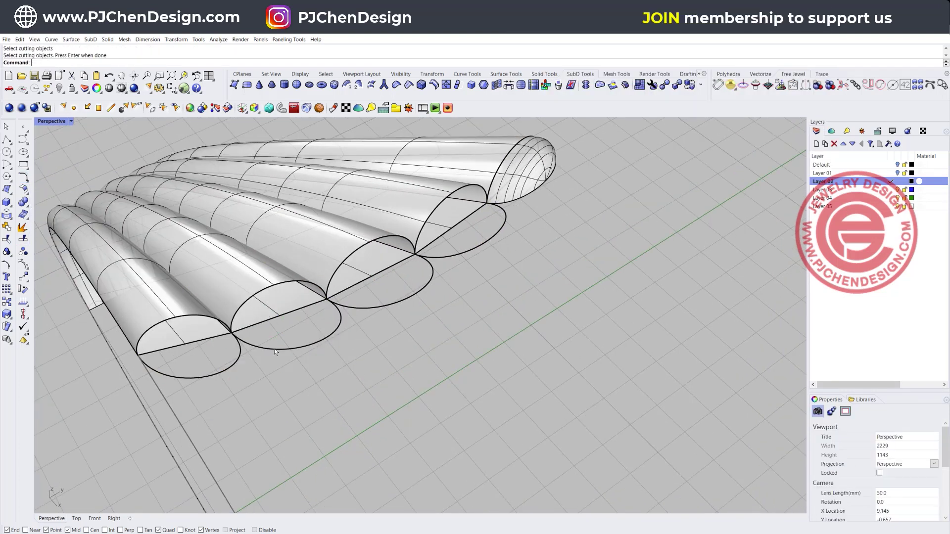
click(393, 251)
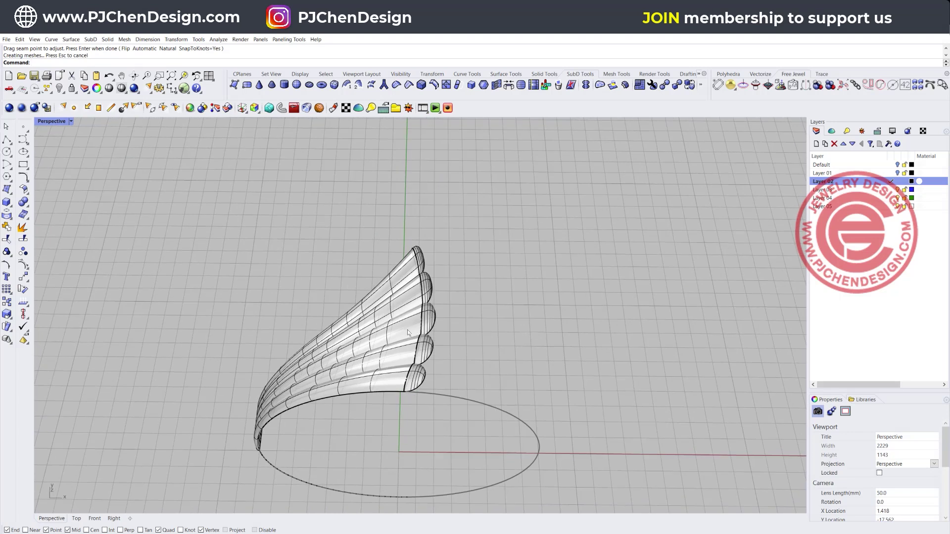
Join the flute surfaces with their rounded end caps.
right_drag(407, 330, 396, 339)
scroll(421, 242, up, 5)
scroll(429, 257, down, 5)
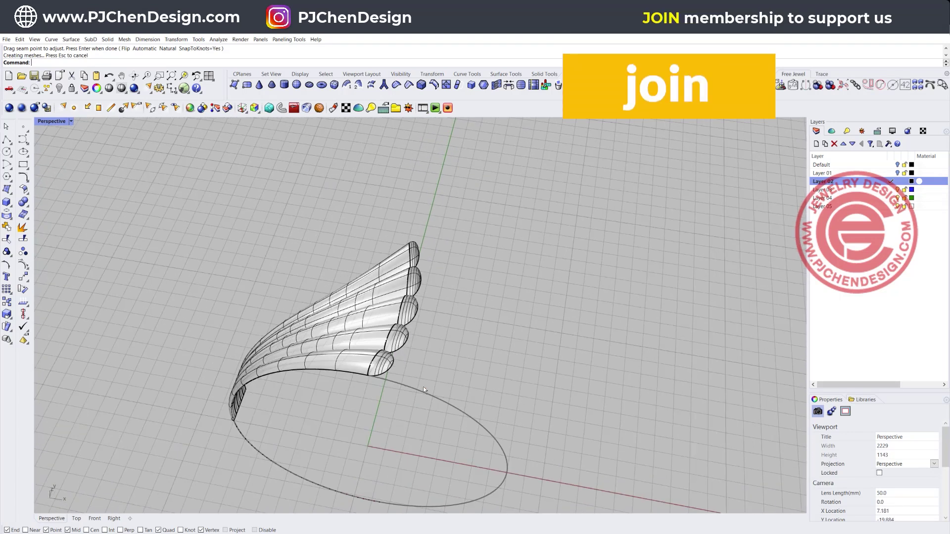
drag(423, 385, 332, 267)
click(6, 227)
click(206, 248)
Examine the joined flutes from several angles and in the four-view layout, framing their scalloped ends in Right.
right_drag(317, 322, 370, 390)
scroll(374, 390, up, 7)
right_drag(408, 349, 367, 351)
scroll(116, 331, down, 9)
right_drag(361, 190, 408, 221)
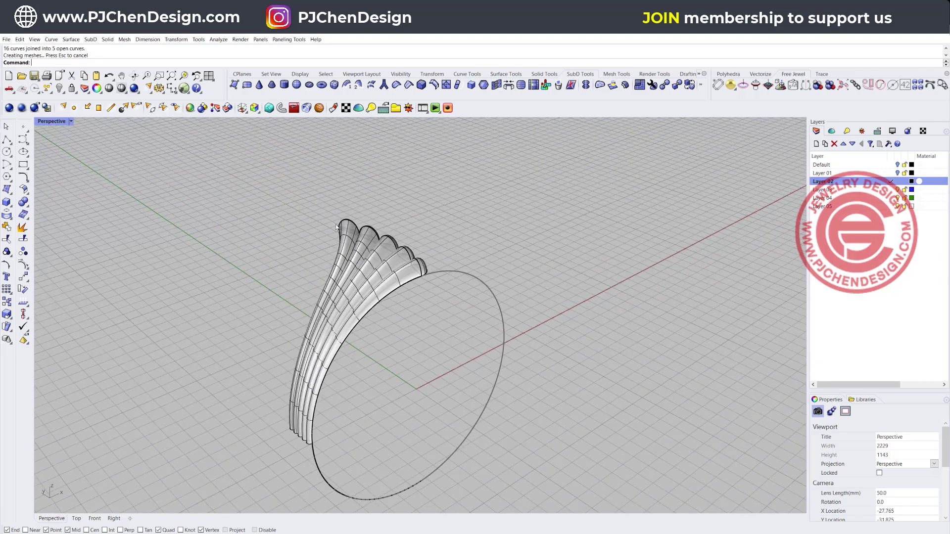
double_click(47, 122)
right_drag(650, 351, 534, 377)
scroll(565, 389, up, 8)
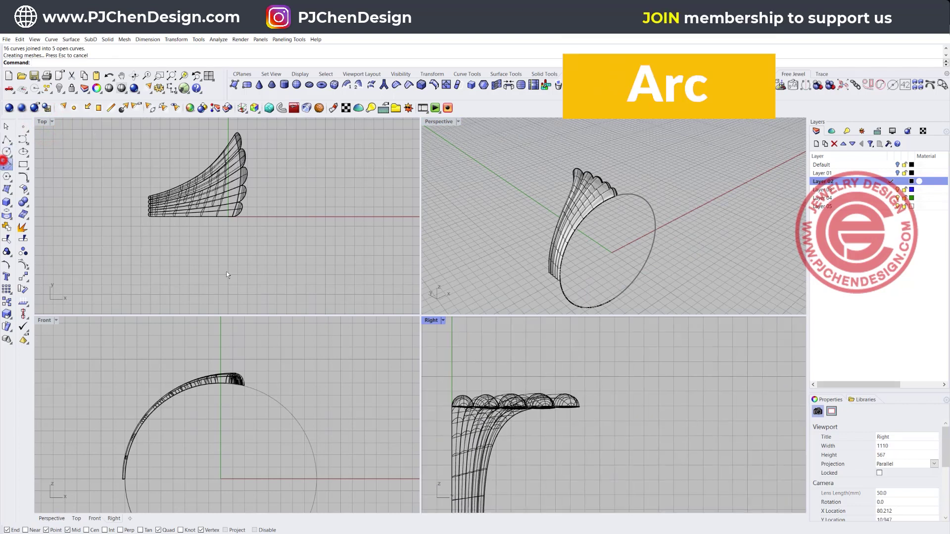
Draw a semicircular arc in Right, in the empty area above and beside the flutes' scalloped ends.
click(4, 161)
click(626, 355)
click(593, 353)
click(648, 360)
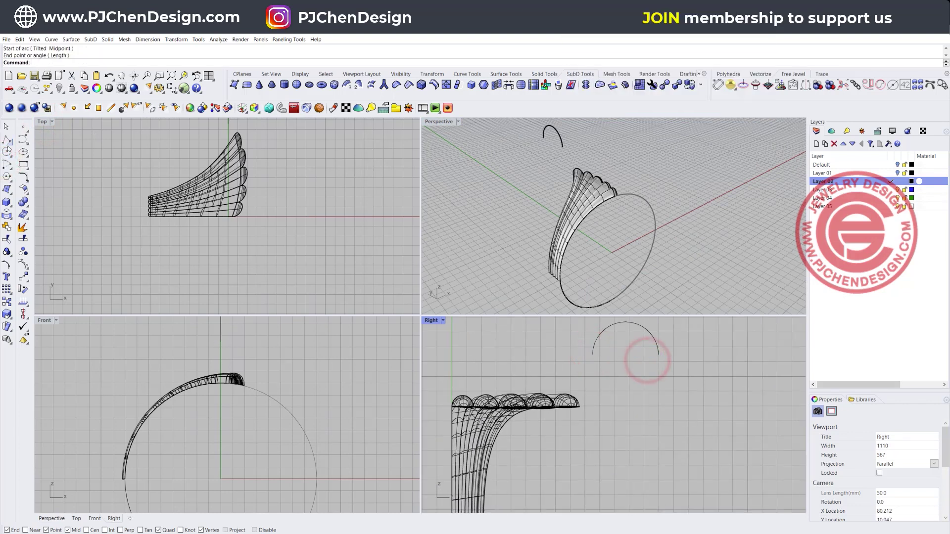
Draw a rectangle directly beneath the arc, as wide as its ends, and delete both curves.
click(23, 165)
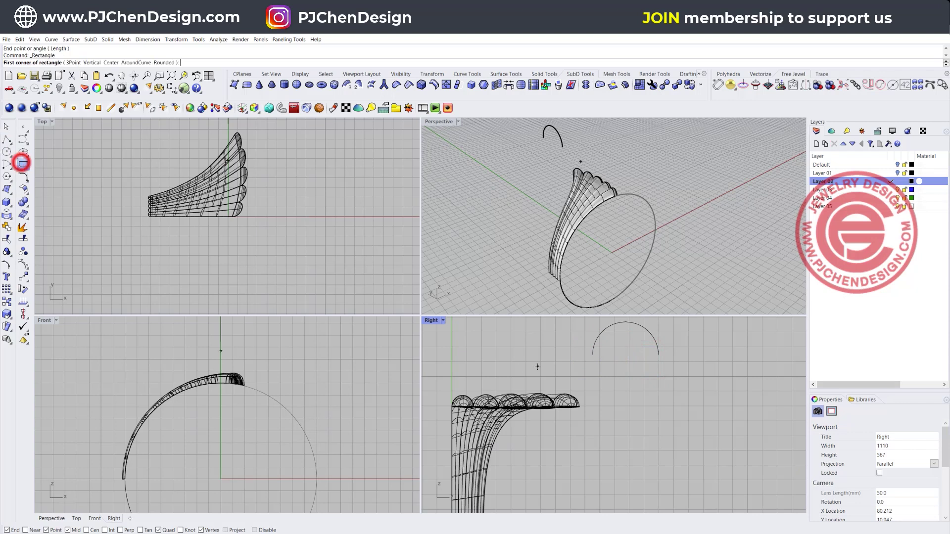
click(592, 354)
click(658, 393)
click(629, 356)
click(688, 379)
drag(696, 364, 576, 324)
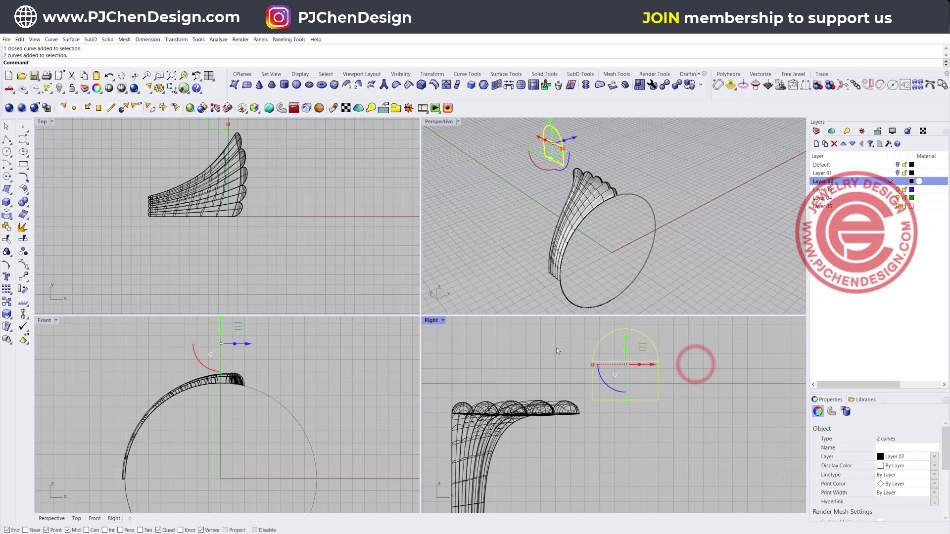
key(Delete)
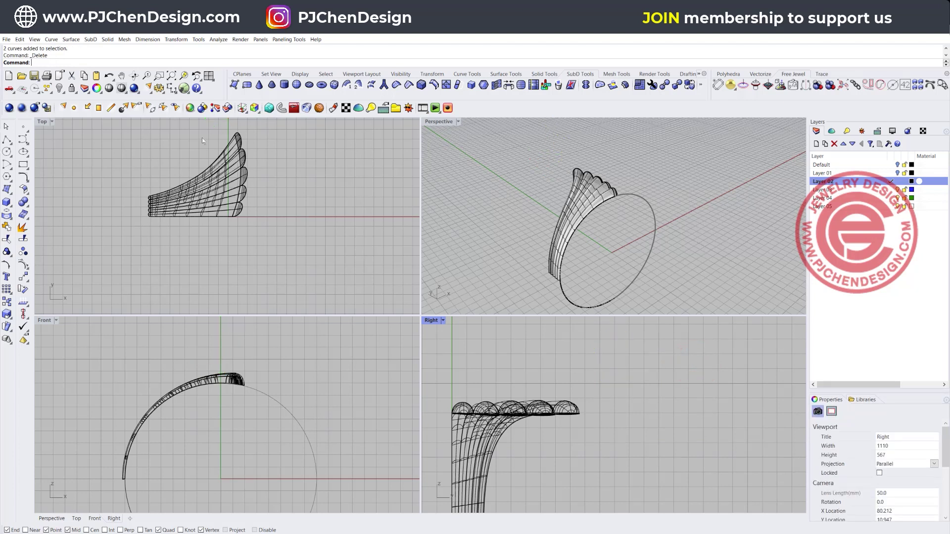
Rotate a copy of all the flutes and their curves 180° about origin 0 in Top, onto the opposite side of the ring.
click(253, 211)
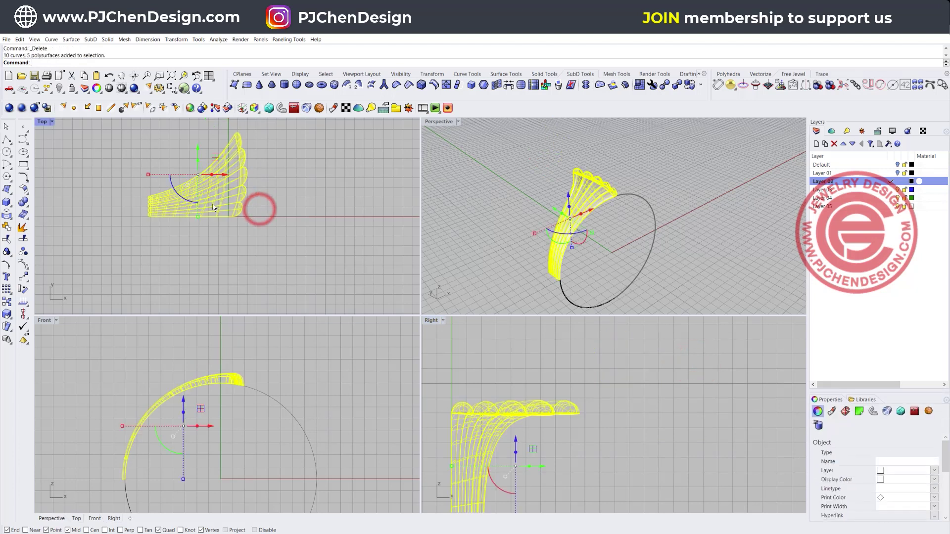
right_drag(193, 247, 166, 239)
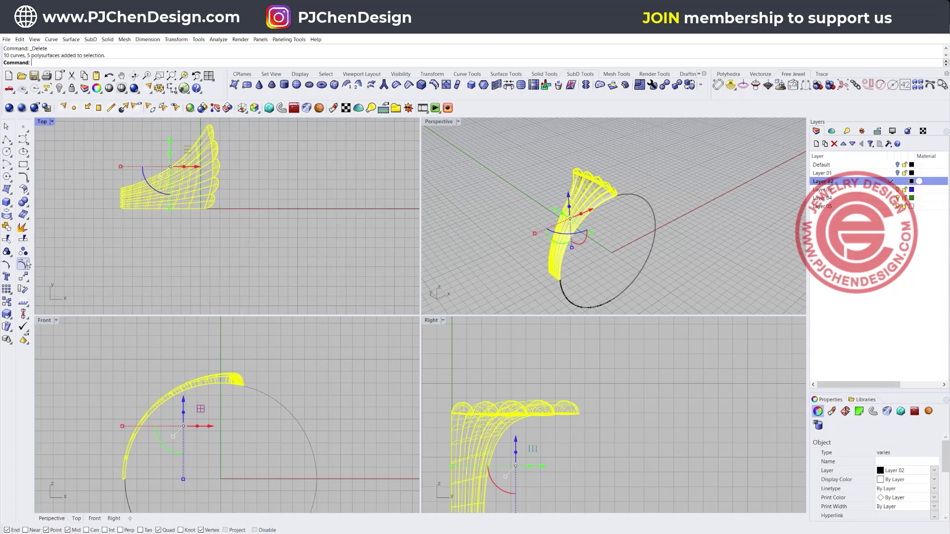
click(23, 291)
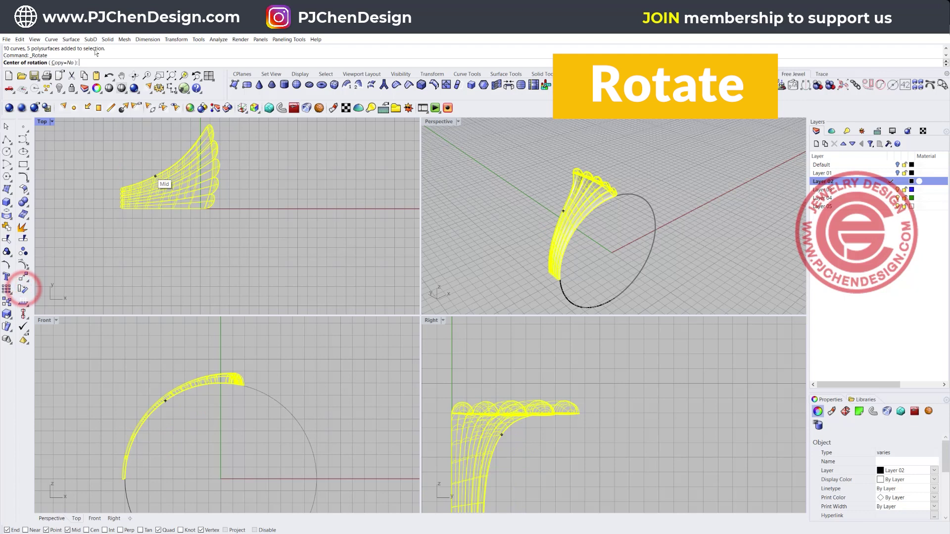
click(64, 63)
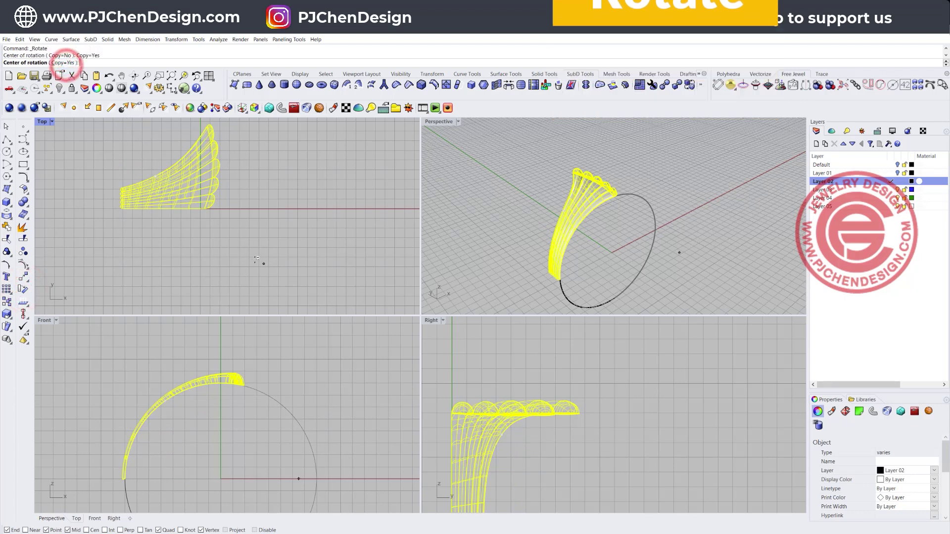
text(0)
key(Return)
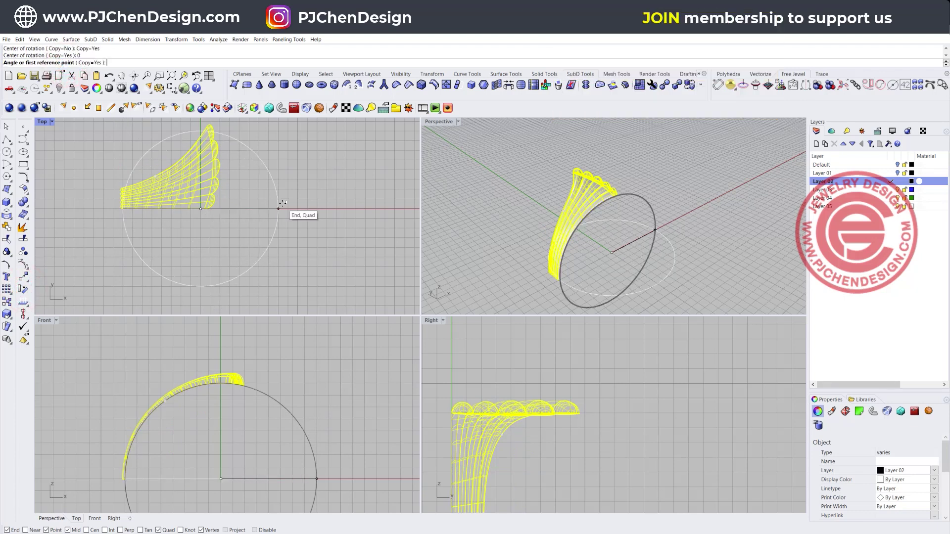
click(279, 209)
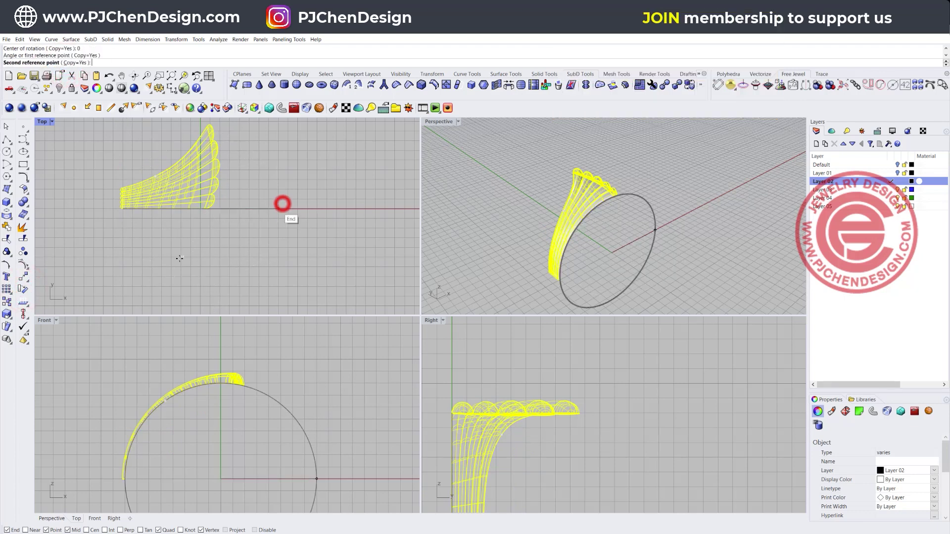
click(72, 191)
key(Return)
click(336, 265)
Draw a BothSides line centred on origin 0 along the horizontal axis in Right, extending past both sides of the flutes' lower ends.
right_drag(613, 274, 580, 253)
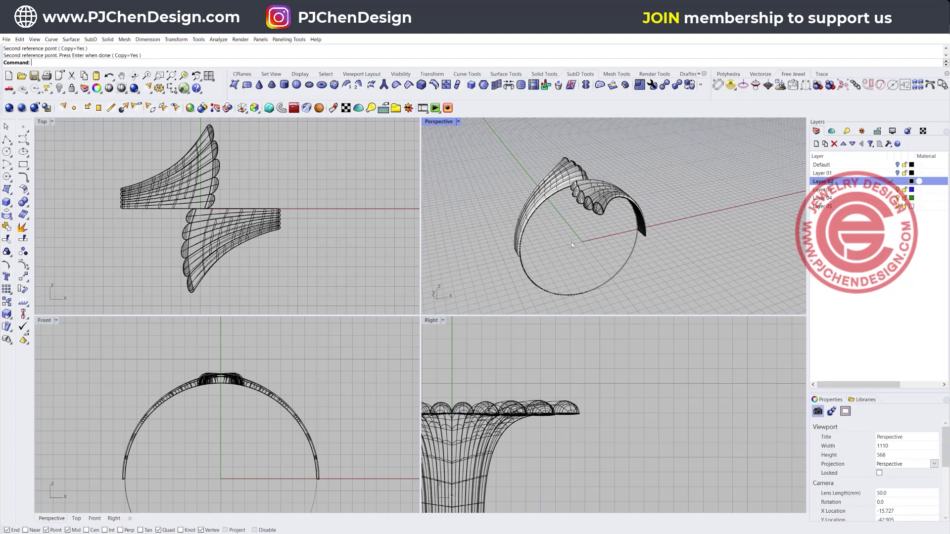
right_drag(575, 247, 561, 238)
scroll(530, 418, up, 5)
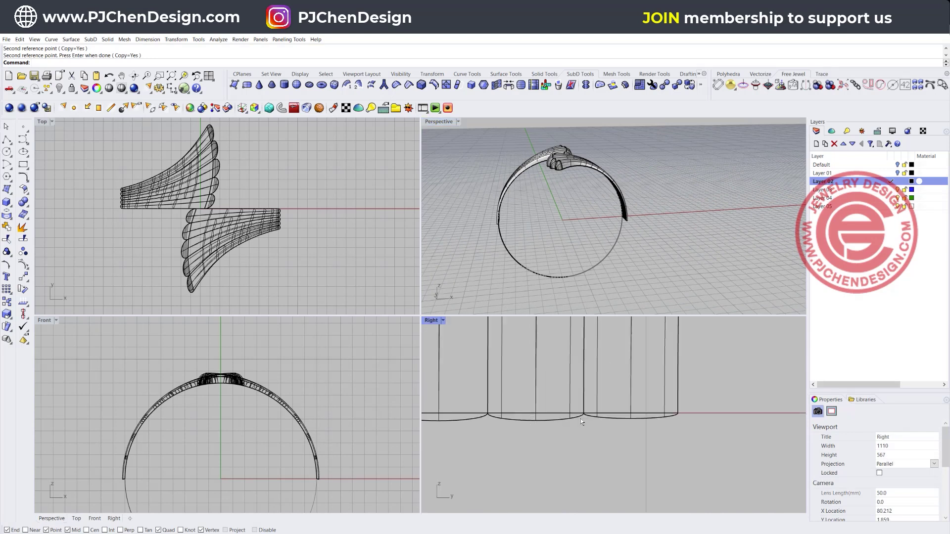
scroll(526, 421, down, 3)
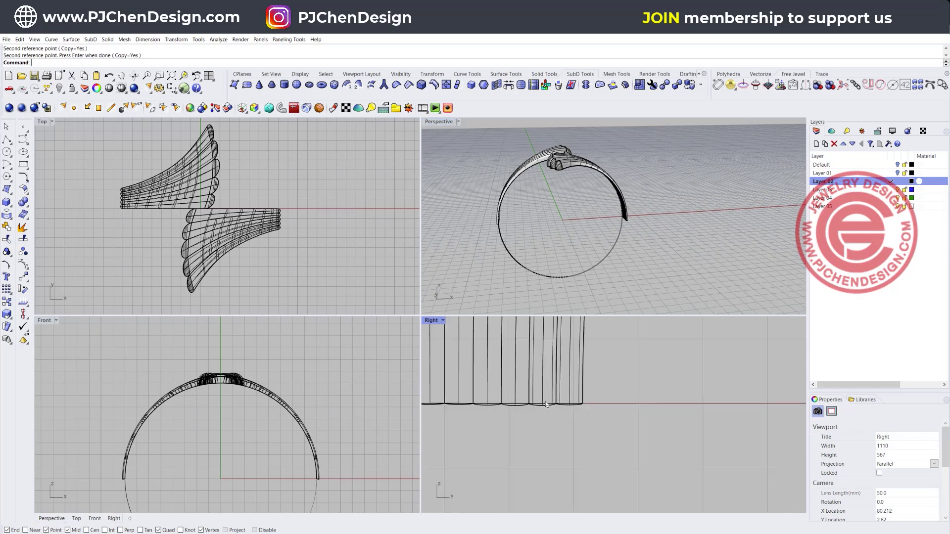
right_drag(467, 410, 519, 397)
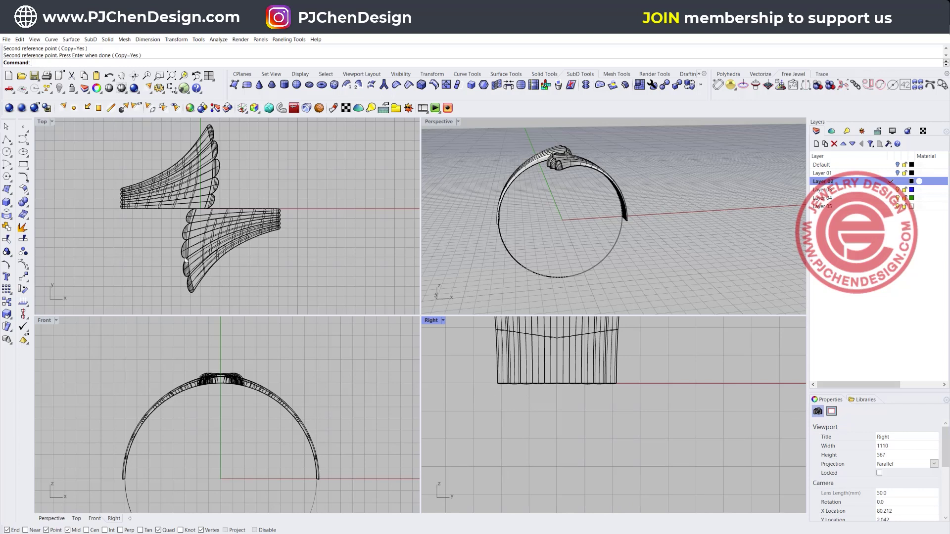
click(7, 140)
click(45, 143)
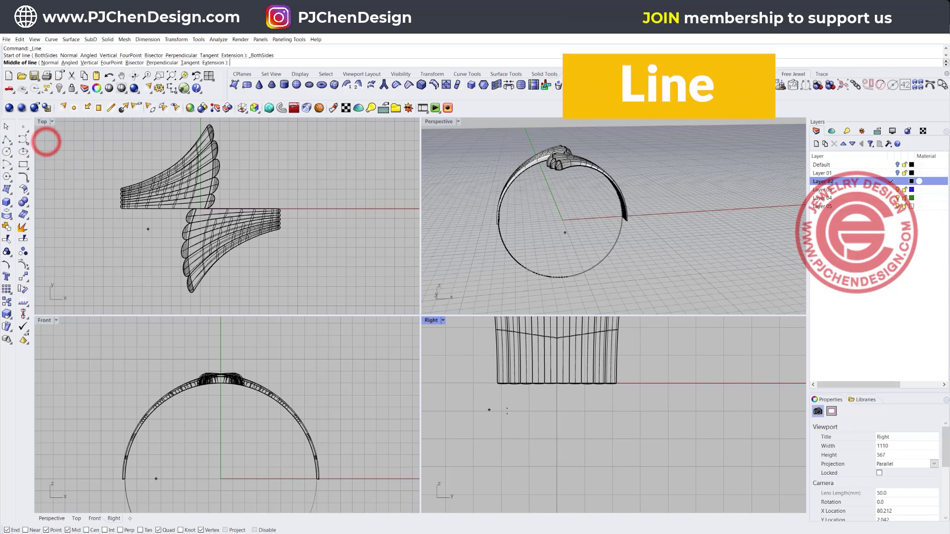
text(0)
key(Return)
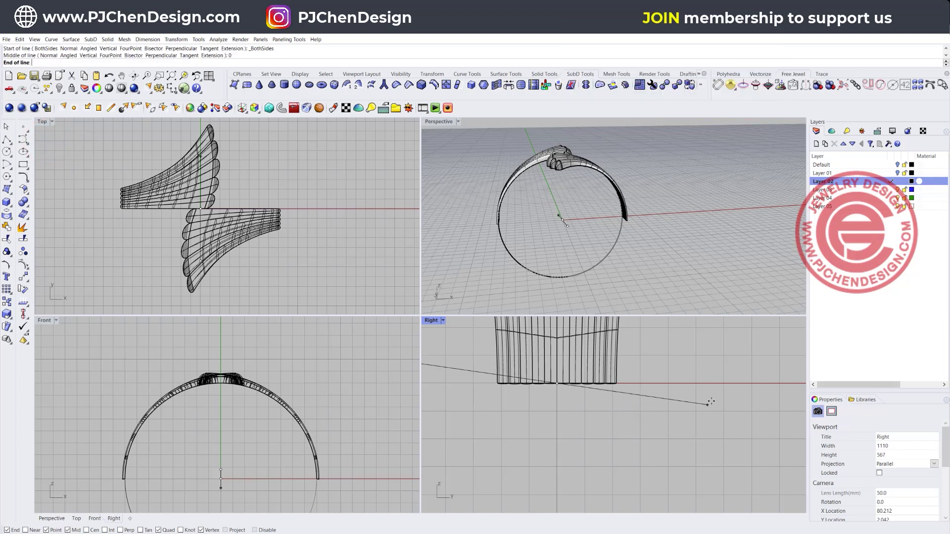
click(701, 383)
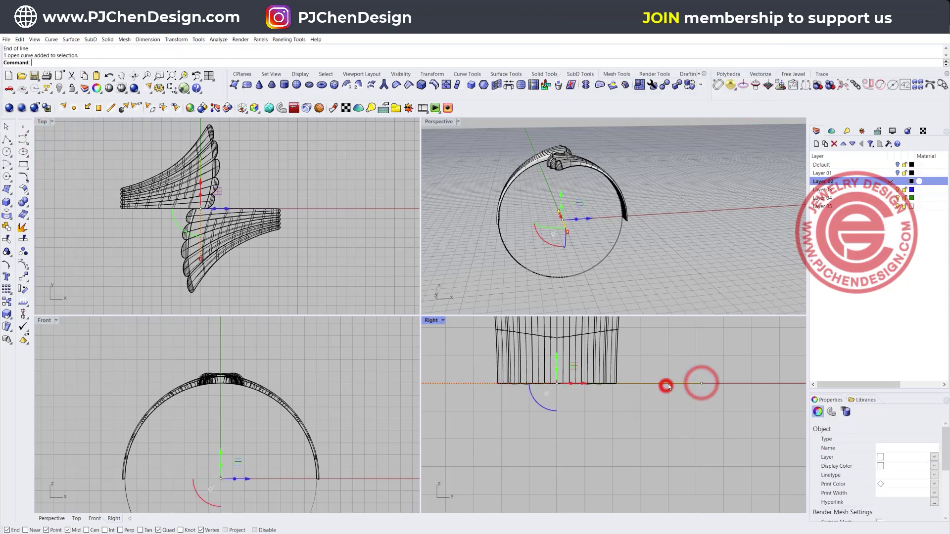
Trim away the parts of the flutes' lower ends that extend below the horizontal line in Right.
click(4, 240)
click(645, 423)
drag(576, 367, 575, 369)
scroll(544, 394, down, 10)
scroll(482, 401, up, 5)
drag(600, 405, 523, 389)
scroll(488, 411, down, 10)
right_drag(504, 399, 600, 406)
scroll(556, 386, up, 10)
drag(584, 394, 584, 394)
key(Return)
Delete the cutting line that runs through the origin.
right_drag(565, 212, 516, 197)
scroll(598, 275, up, 5)
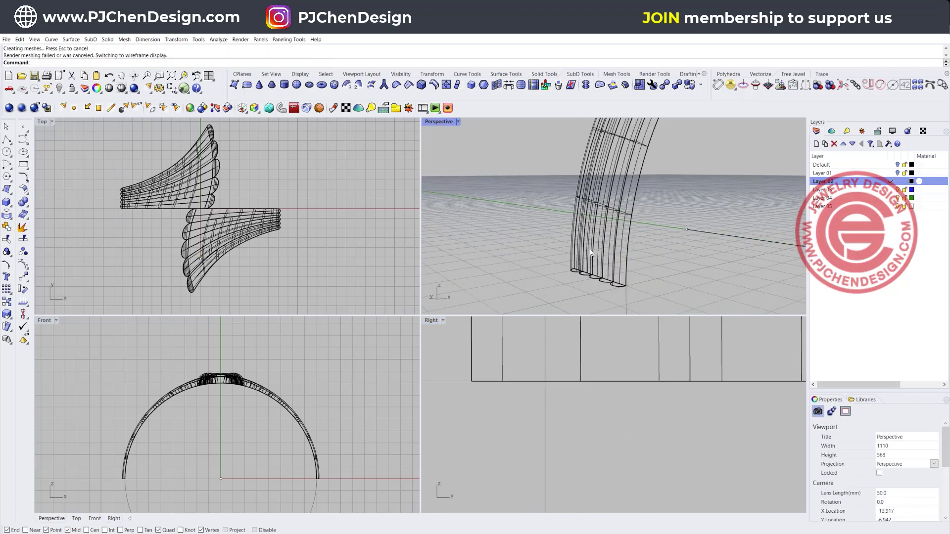
scroll(598, 278, down, 5)
drag(627, 310, 626, 310)
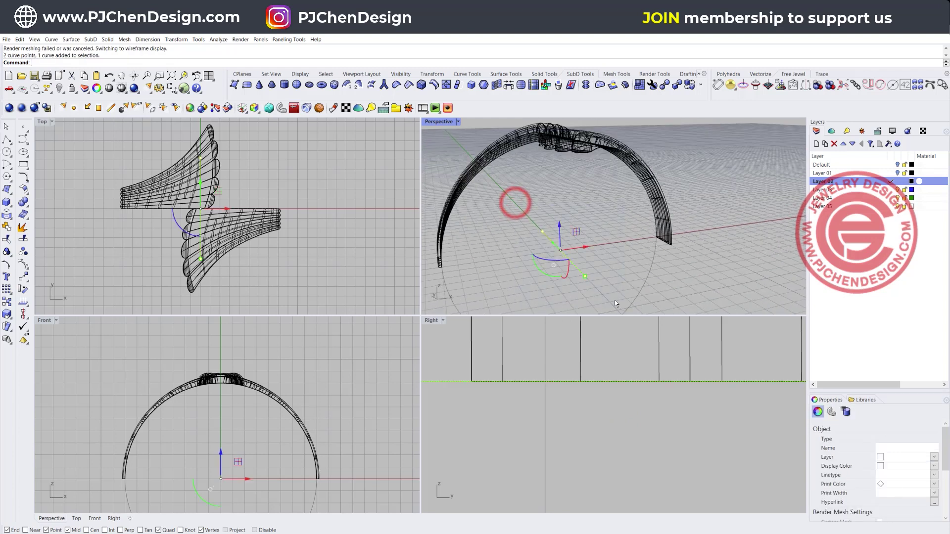
key(Delete)
Duplicate the narrow end edges of both flute sets with DupEdge, selecting them in Top.
scroll(571, 266, down, 4)
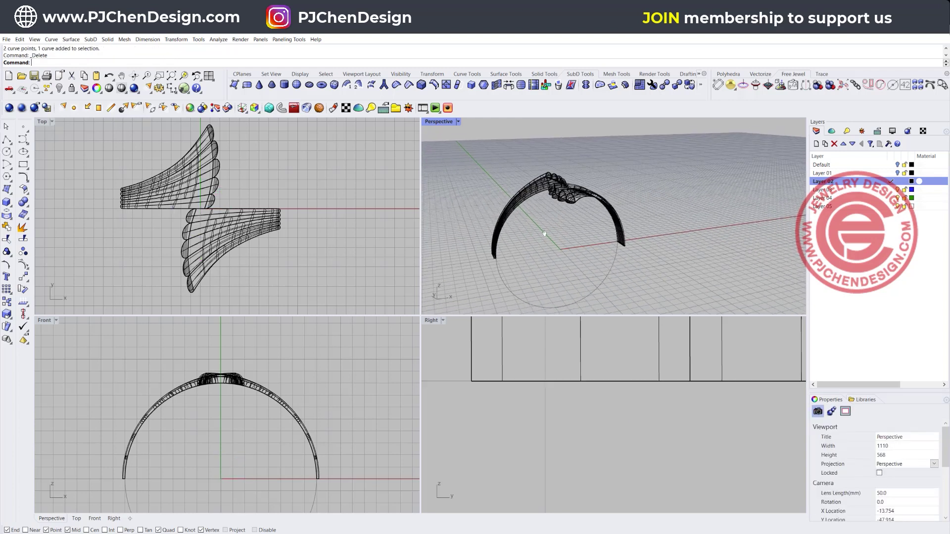
scroll(280, 248, down, 2)
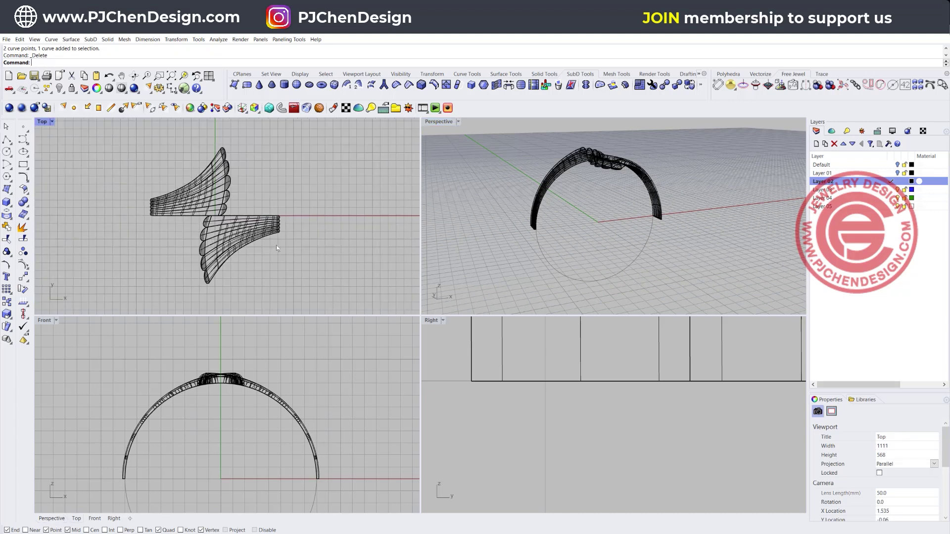
key(Return)
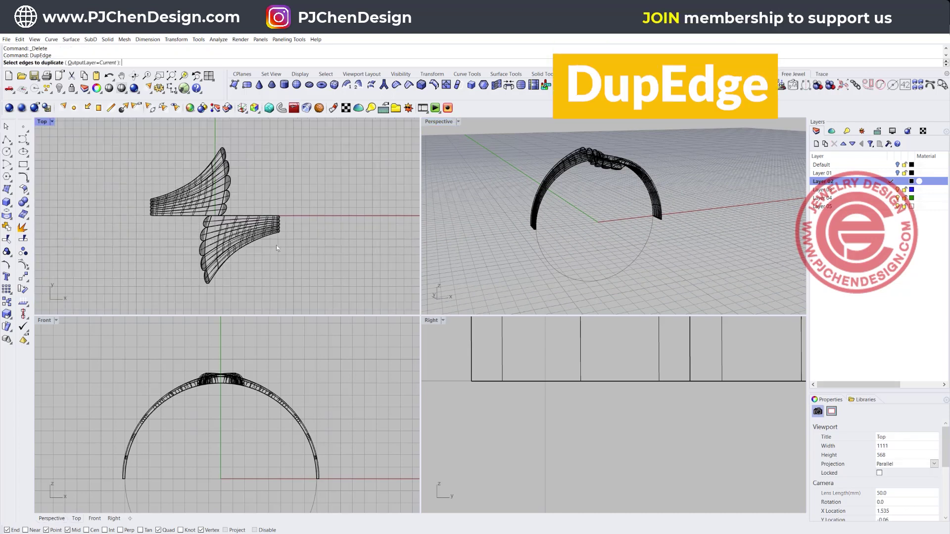
click(257, 190)
drag(117, 163, 160, 233)
right_click(500, 220)
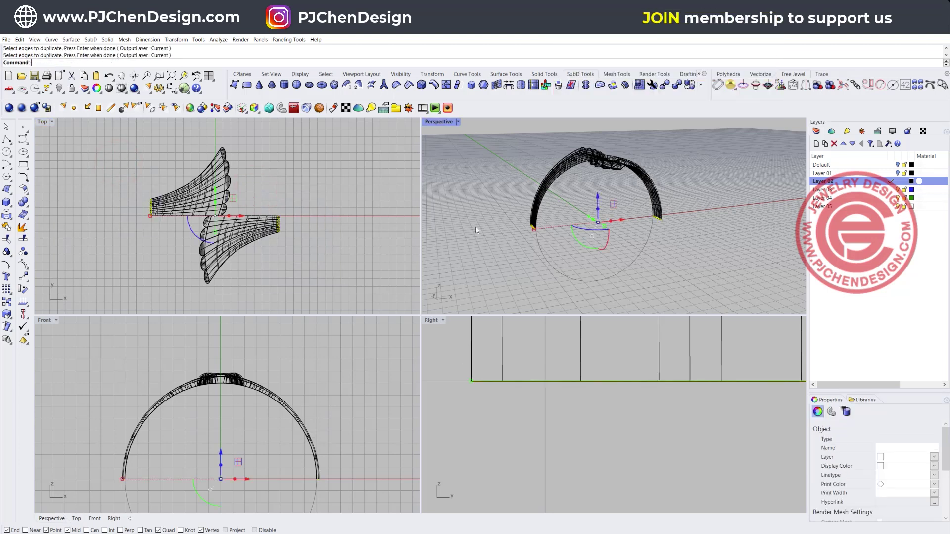
Move the duplicated edge curves to Layer 03, make that layer current and hide Layer 02.
scroll(142, 205, up, 7)
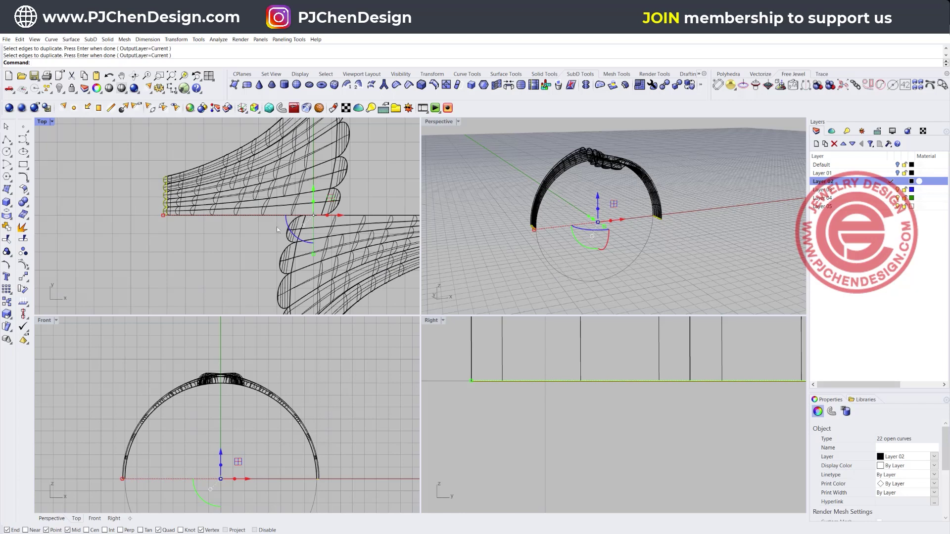
scroll(297, 220, down, 7)
right_click(831, 189)
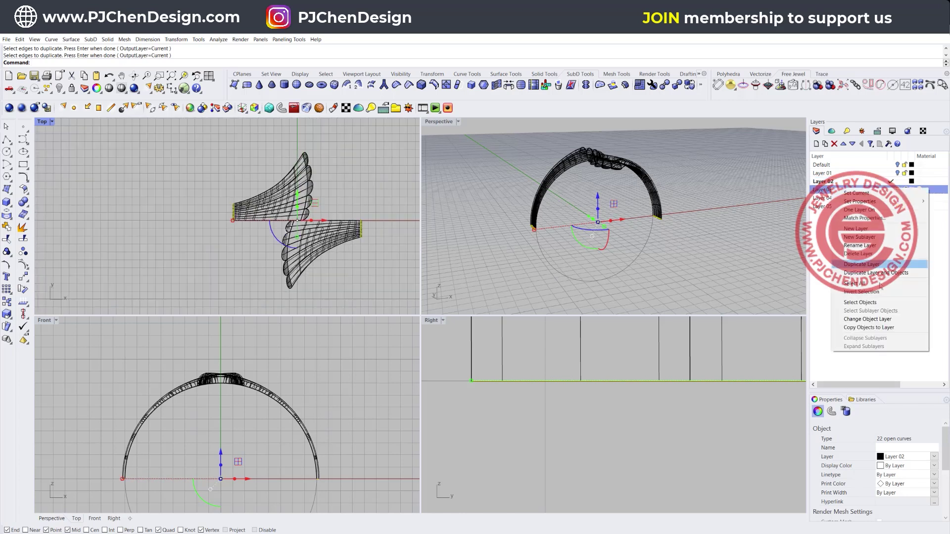
click(882, 319)
click(891, 190)
click(898, 182)
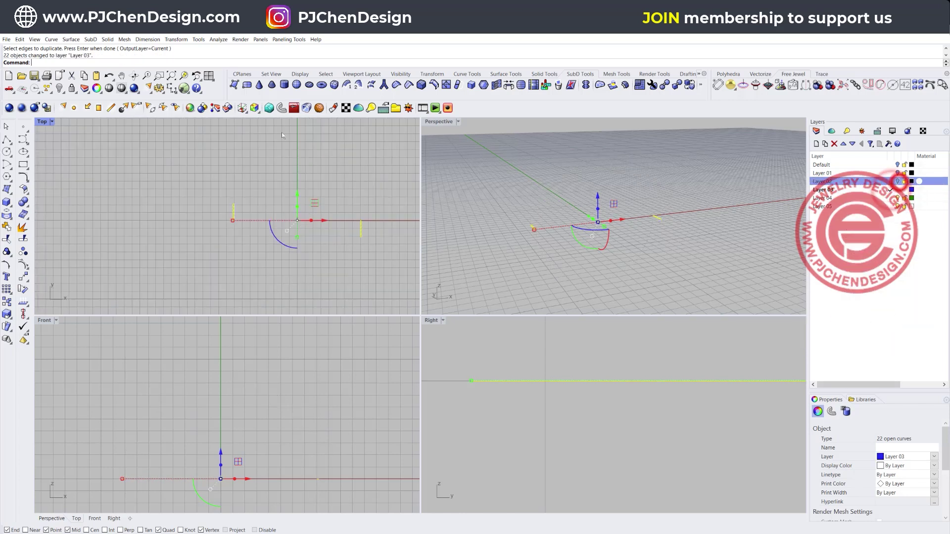
click(246, 149)
Examine where adjacent arcs meet along the straight edges of the duplicated end curves in Top.
scroll(234, 206, up, 10)
scroll(234, 205, up, 5)
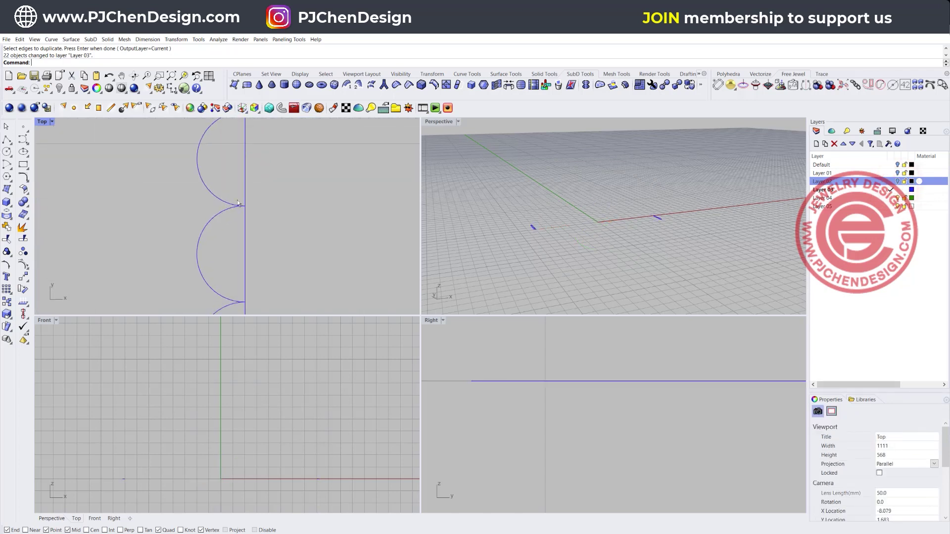
scroll(233, 208, up, 6)
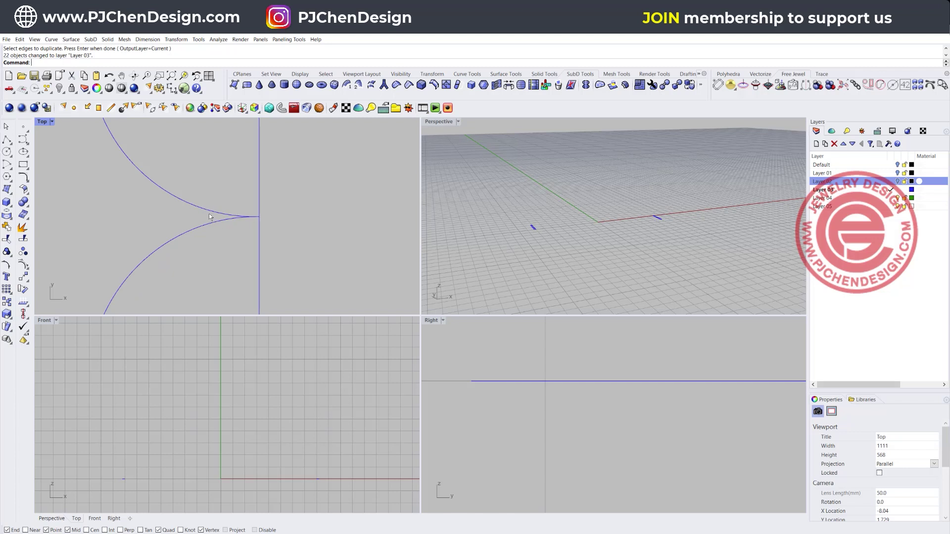
scroll(237, 229, down, 3)
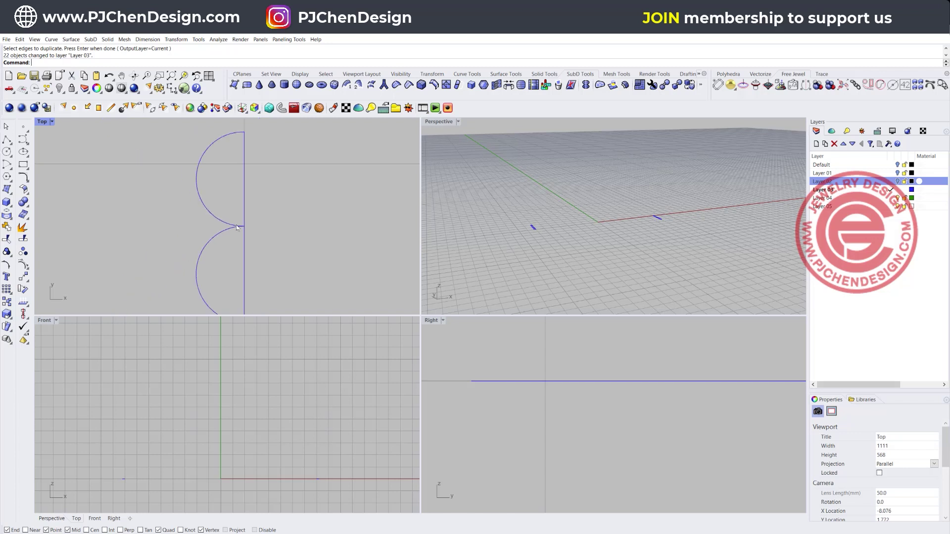
scroll(237, 228, up, 3)
scroll(225, 241, down, 4)
scroll(263, 225, down, 3)
scroll(282, 237, down, 3)
Join the duplicated edge curves at each end of the ring into one closed scalloped profile per end.
click(269, 218)
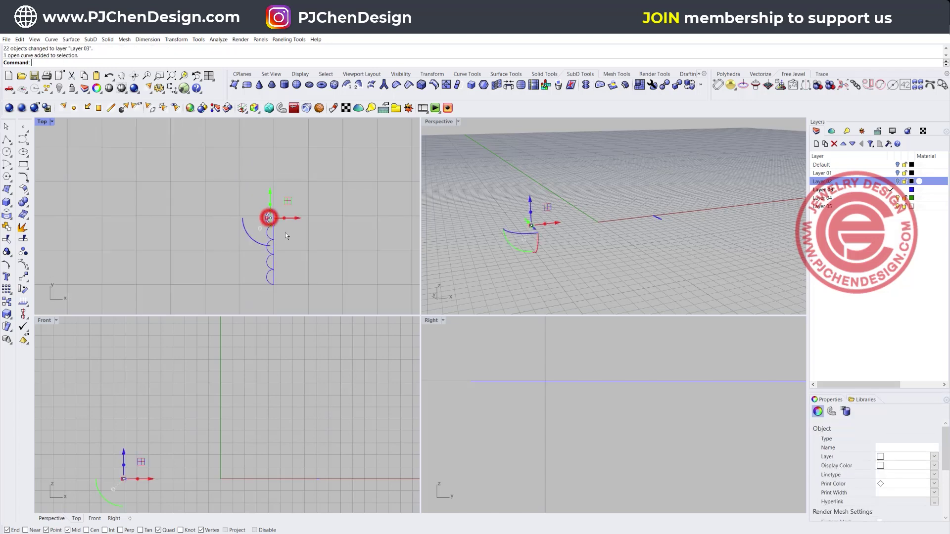
drag(221, 169, 277, 287)
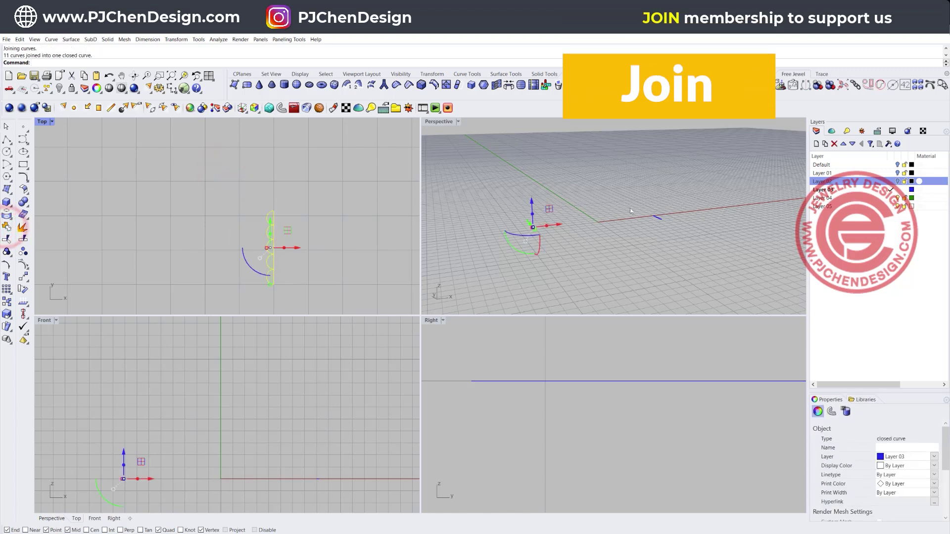
drag(637, 169, 702, 275)
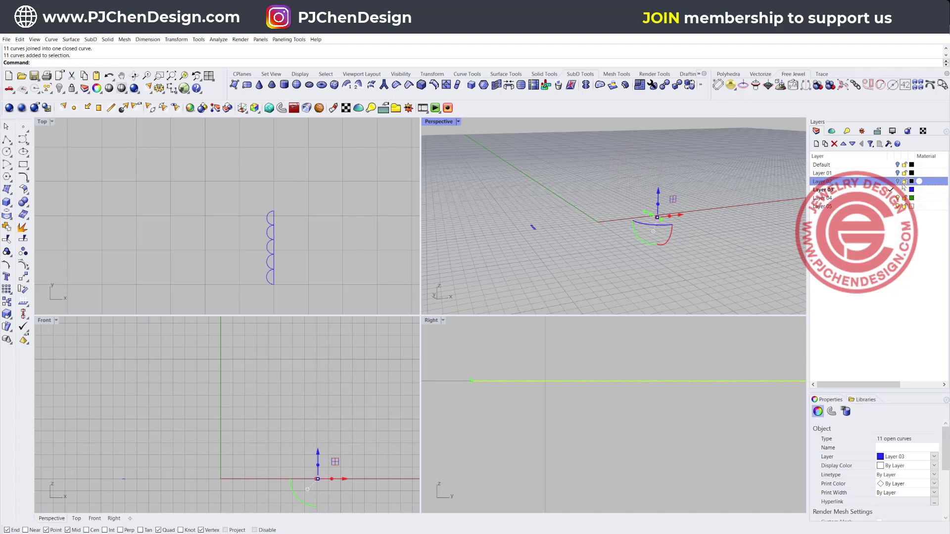
key(ctrl+j)
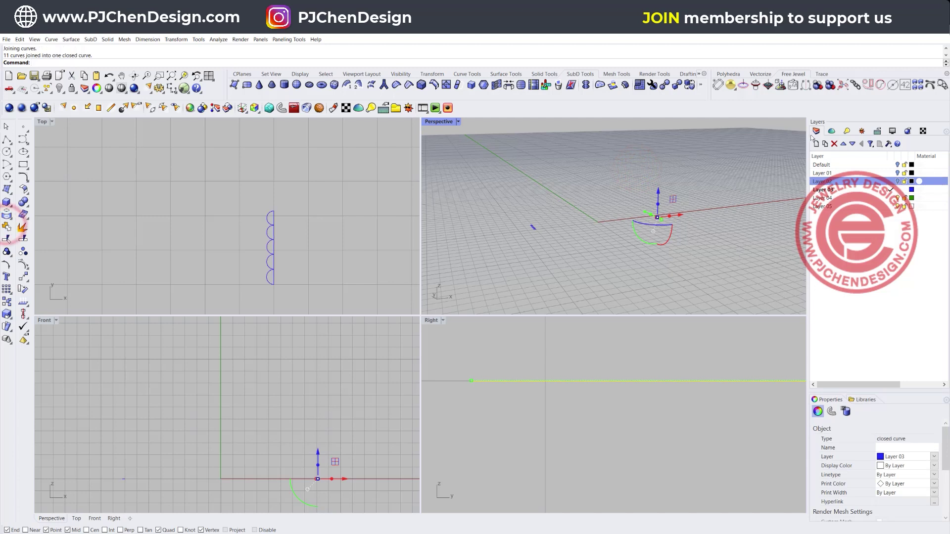
Unlock the ring circle with Layer 02 shown, move the circle to Layer 03 and hide Layer 02 again.
click(897, 181)
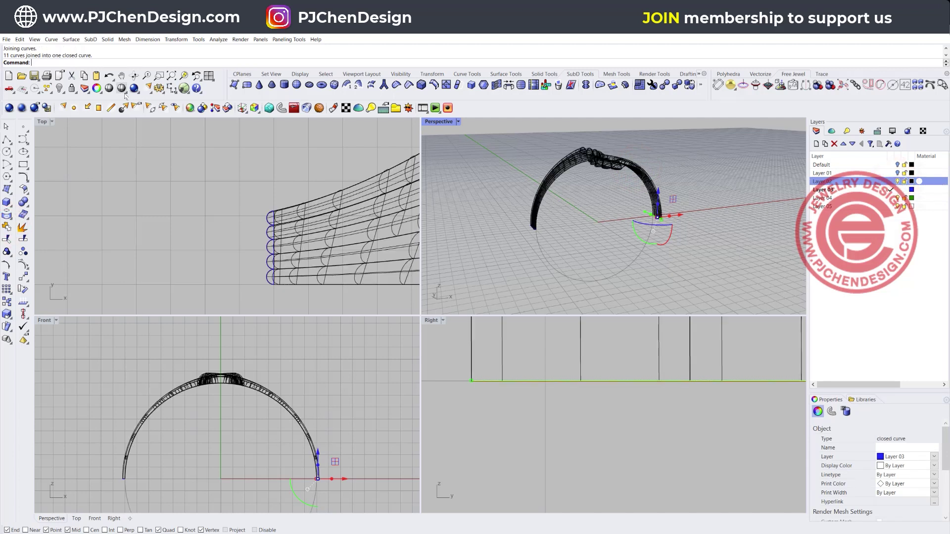
right_click(72, 88)
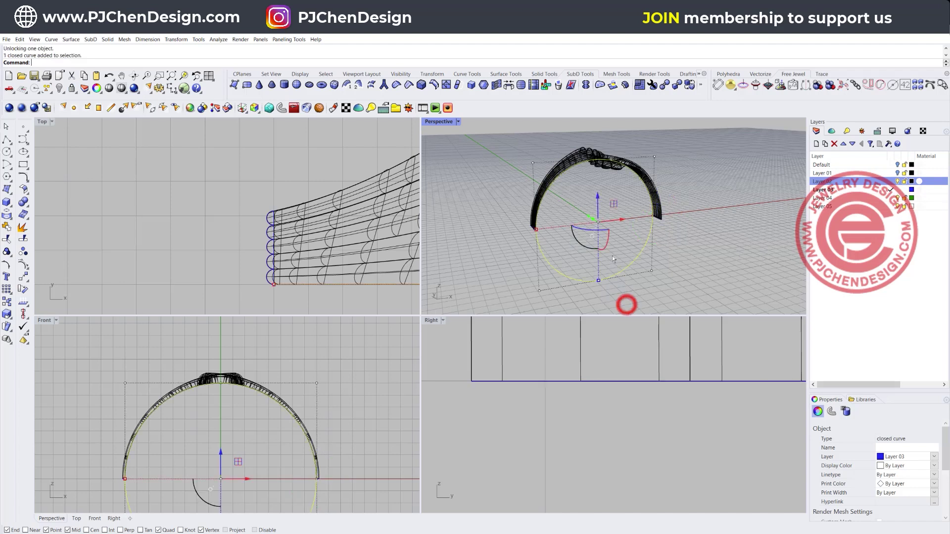
right_click(835, 192)
click(861, 310)
click(897, 181)
click(479, 155)
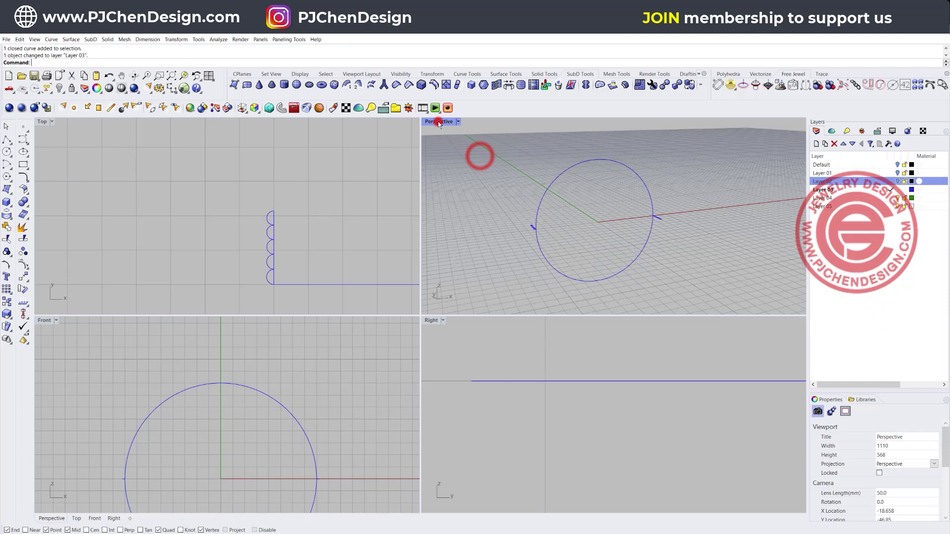
Start a Sweep 1 Rail in Perspective with the ring circle as rail and both closed scalloped end profiles as sweep shapes.
double_click(439, 122)
right_drag(261, 258, 247, 270)
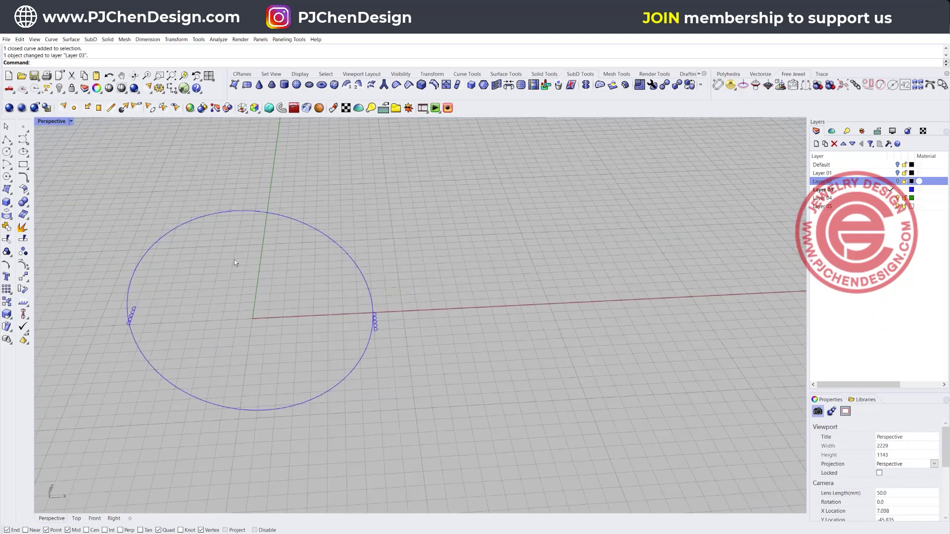
click(133, 315)
click(212, 286)
click(71, 39)
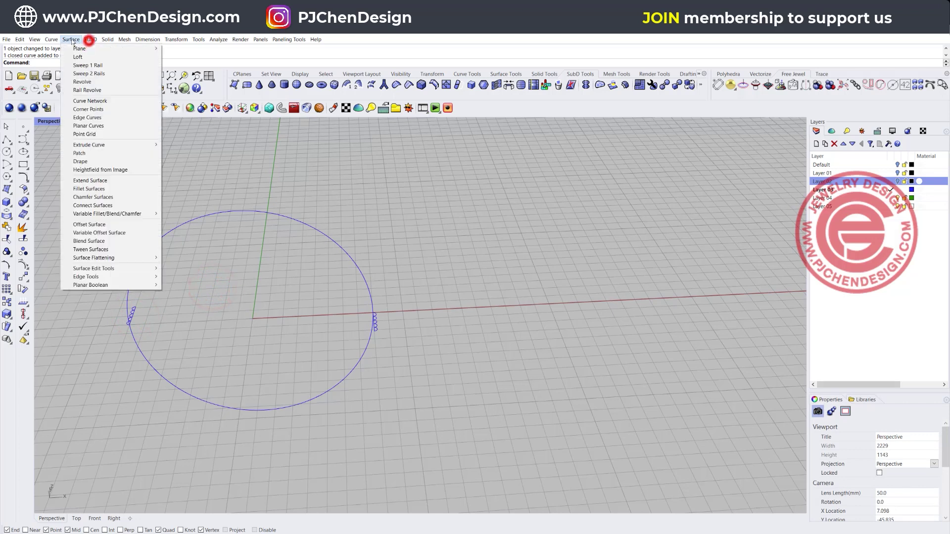
click(107, 65)
click(155, 371)
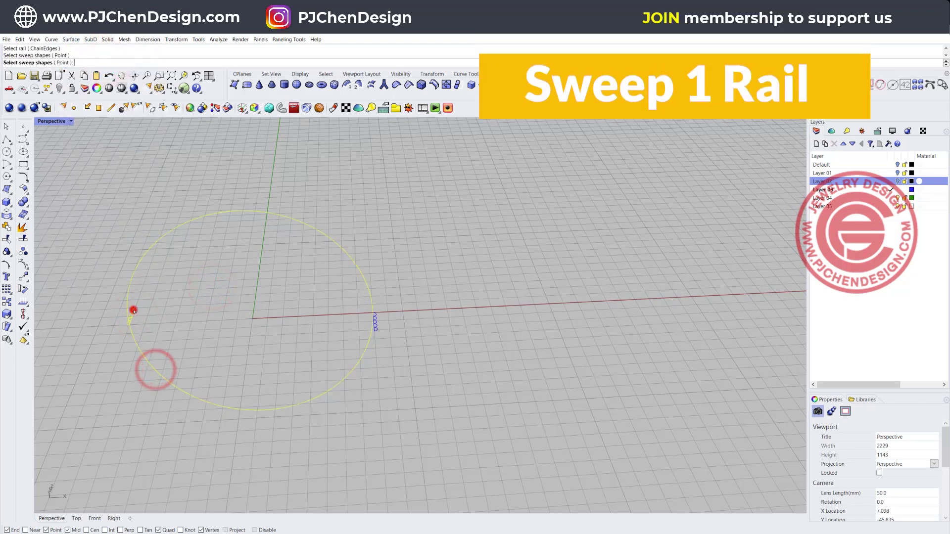
click(132, 310)
click(375, 328)
key(Return)
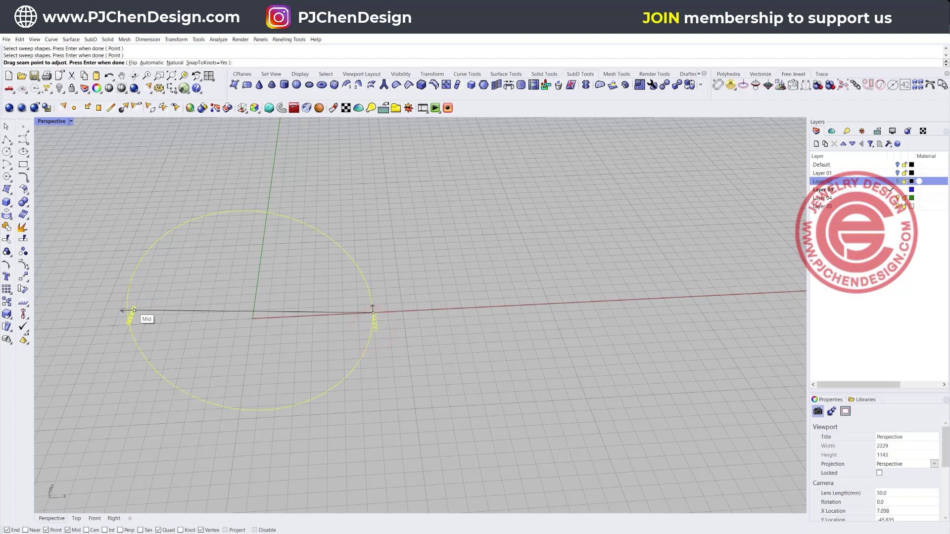
Adjust the seam point on the scalloped profile opposite the X-axis end and complete the sweep along the lower half of the ring circle.
click(134, 311)
click(142, 301)
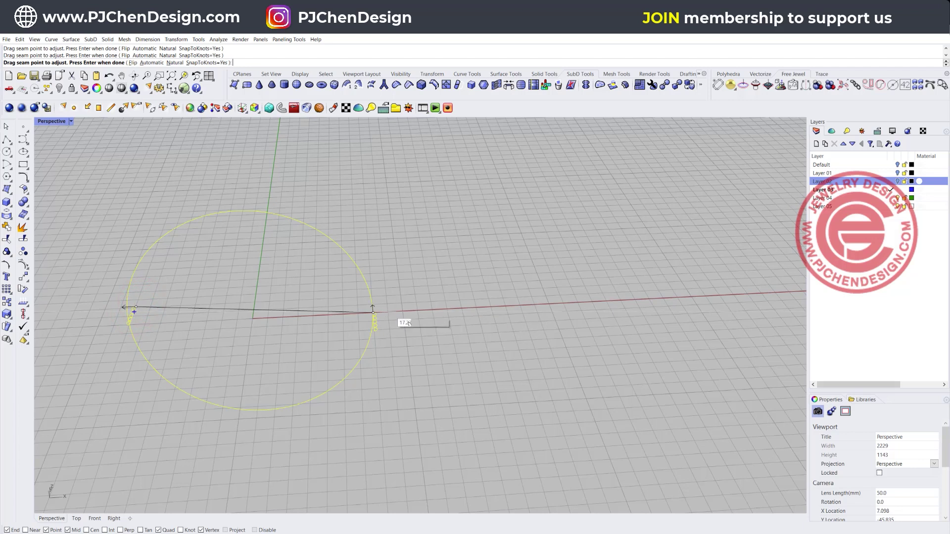
key(Return)
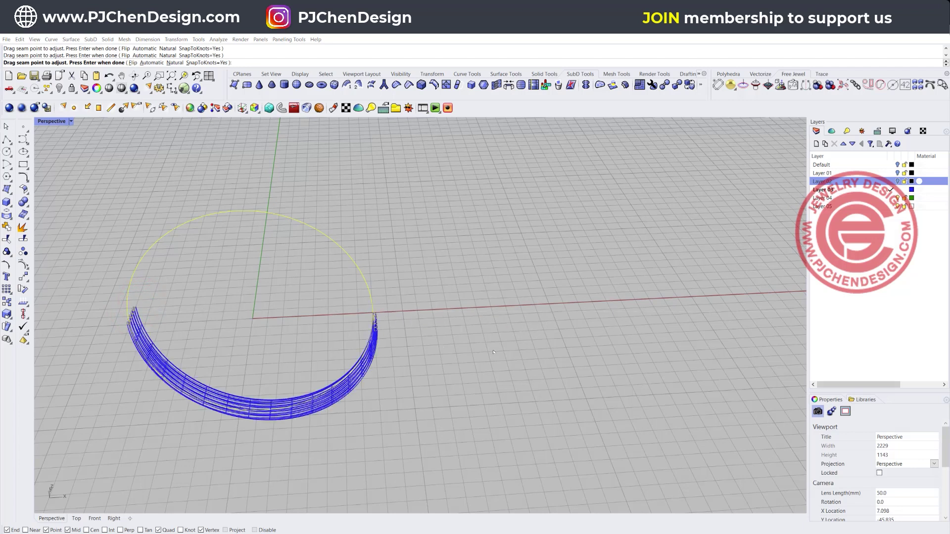
key(Return)
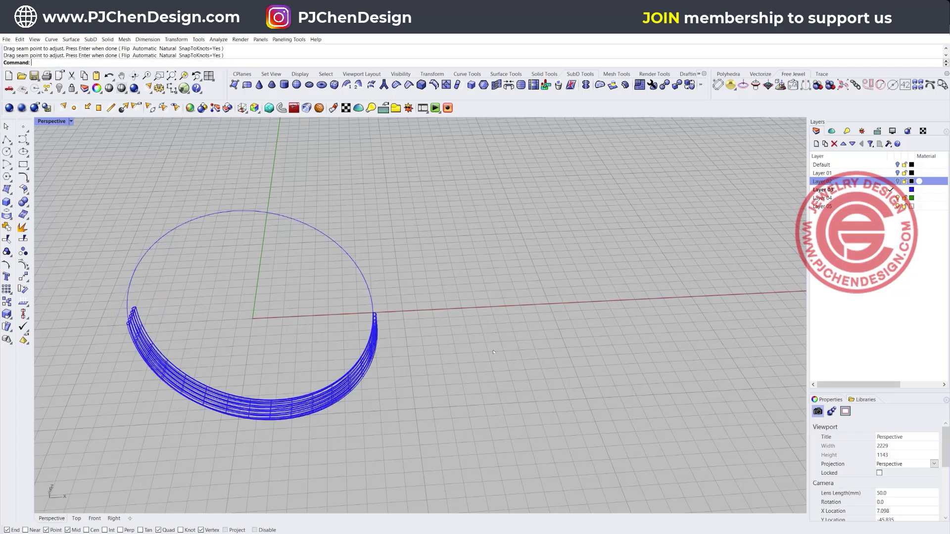
Set the Perspective view to Ghosted display and show Layer 02 to view the swept band together with the flutes.
click(70, 121)
click(66, 174)
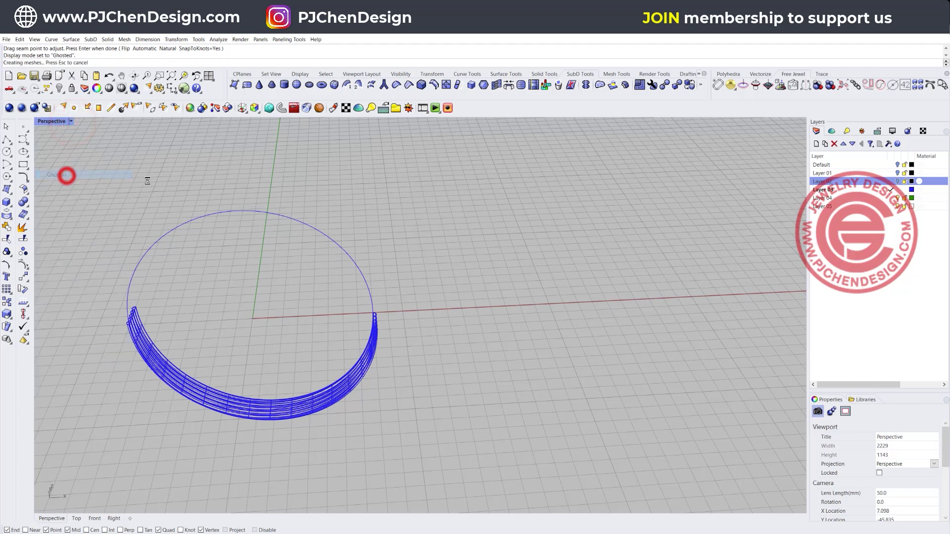
double_click(47, 120)
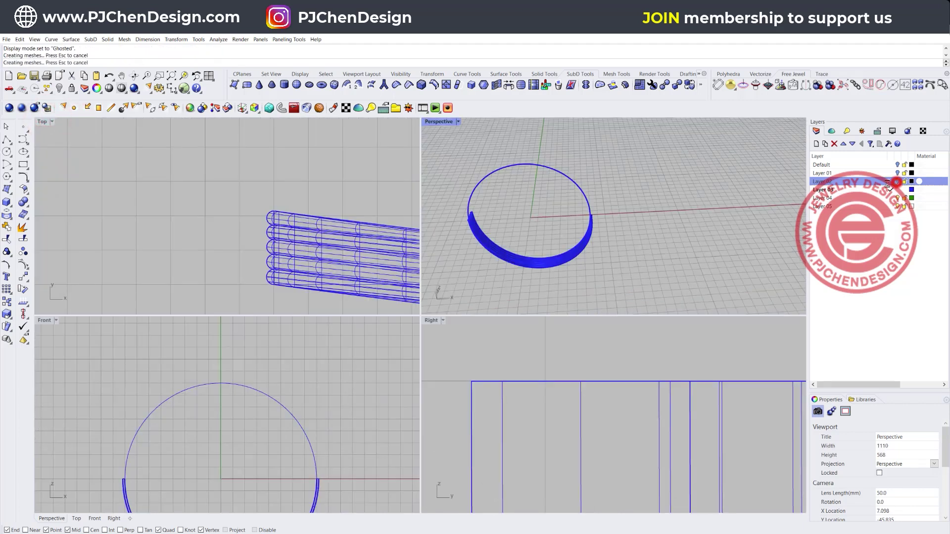
click(896, 181)
right_drag(636, 205, 607, 266)
right_drag(621, 210, 541, 171)
scroll(605, 233, down, 5)
right_drag(605, 233, 644, 231)
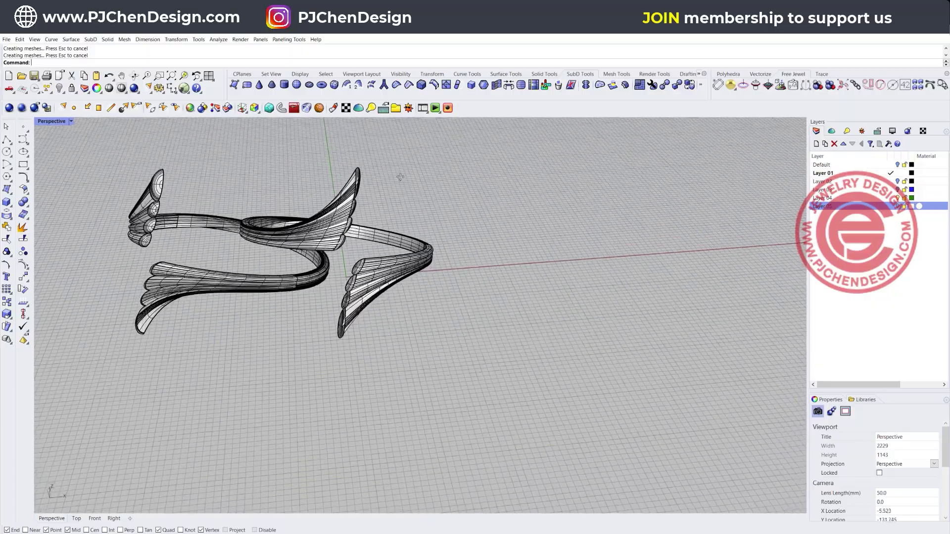
right_drag(399, 177, 435, 302)
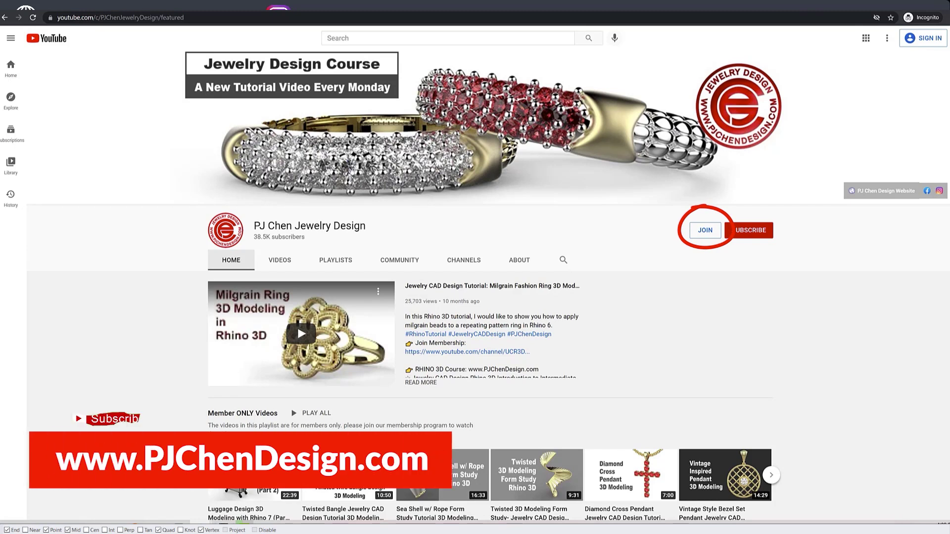